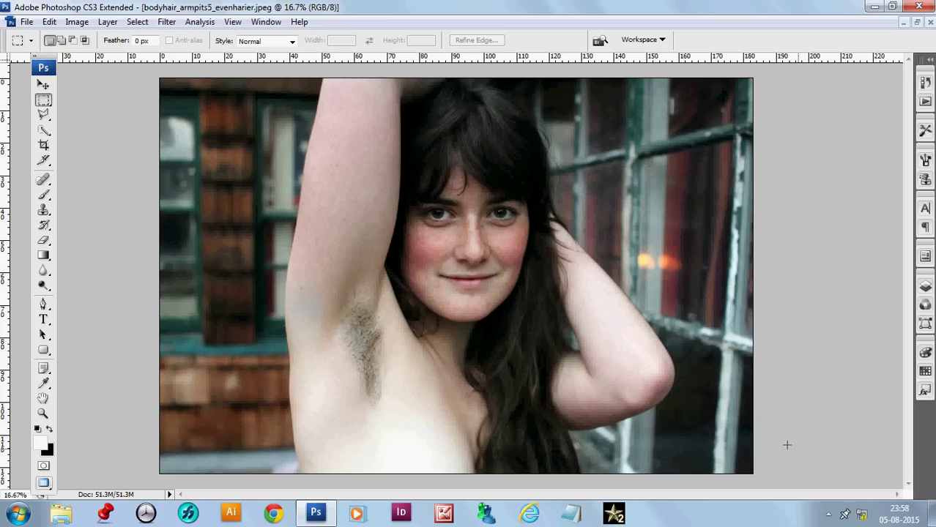
# Step: Duplicate the Background layer
pyautogui.click(925, 288)
pyautogui.moveTo(860, 333); pyautogui.dragTo(875, 486)
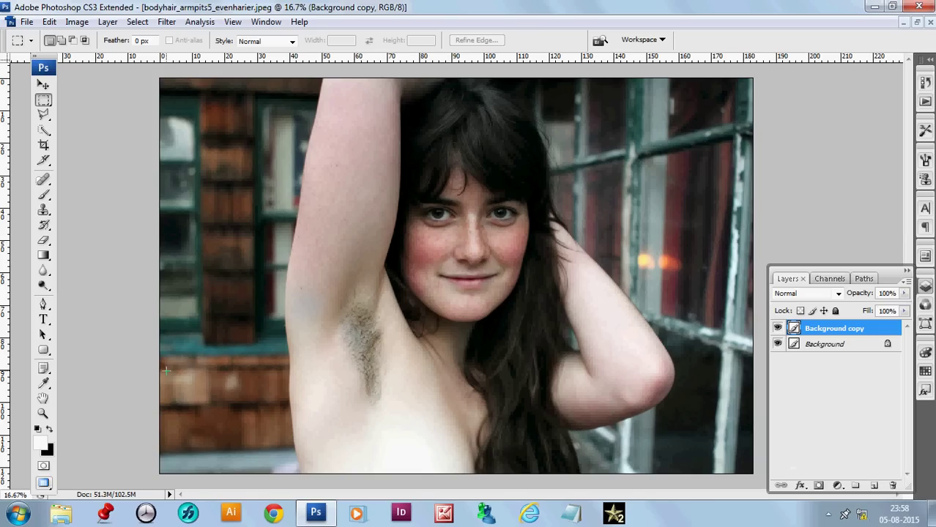
# Step: Choose the Clone Stamp tool for retouching the armpit area and set its flow to 13%
pyautogui.keyDown('ctrl'); pyautogui.click(380, 333); pyautogui.keyUp('ctrl')
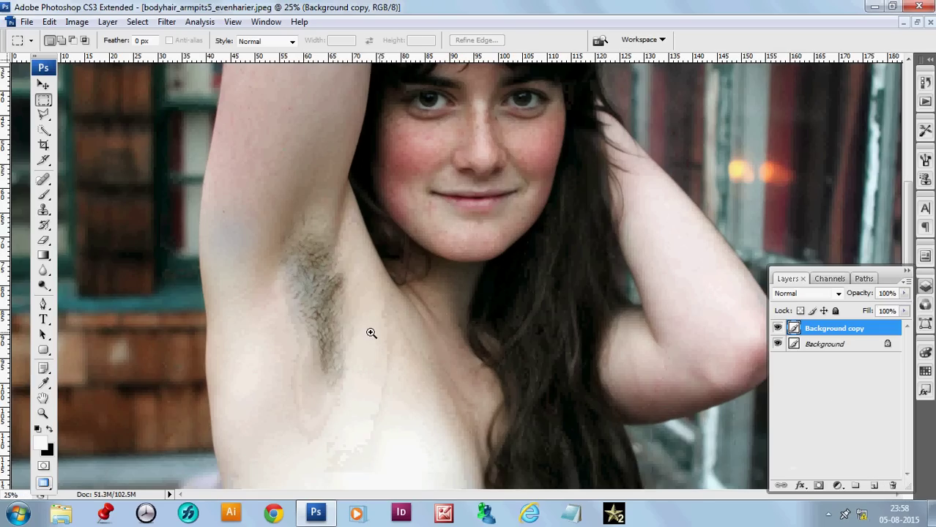
pyautogui.keyDown('ctrl'); pyautogui.click(324, 244); pyautogui.keyUp('ctrl')
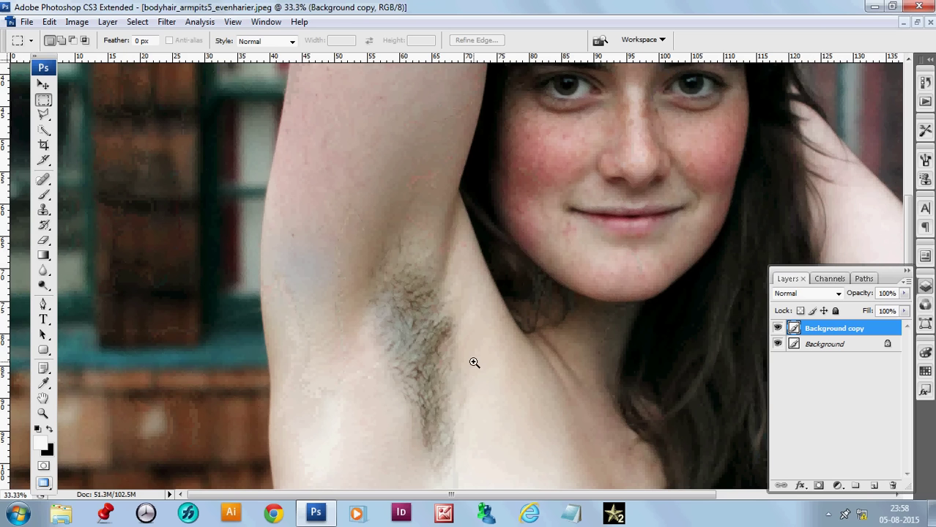
pyautogui.moveTo(470, 366); pyautogui.dragTo(443, 355)
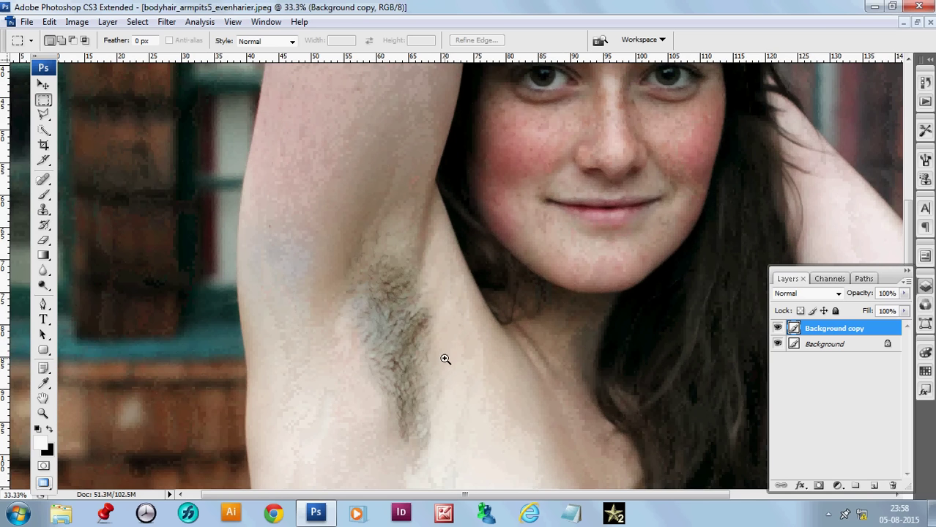
pyautogui.keyDown('ctrl'); pyautogui.click(444, 358); pyautogui.keyUp('ctrl')
pyautogui.moveTo(420, 251); pyautogui.dragTo(416, 325)
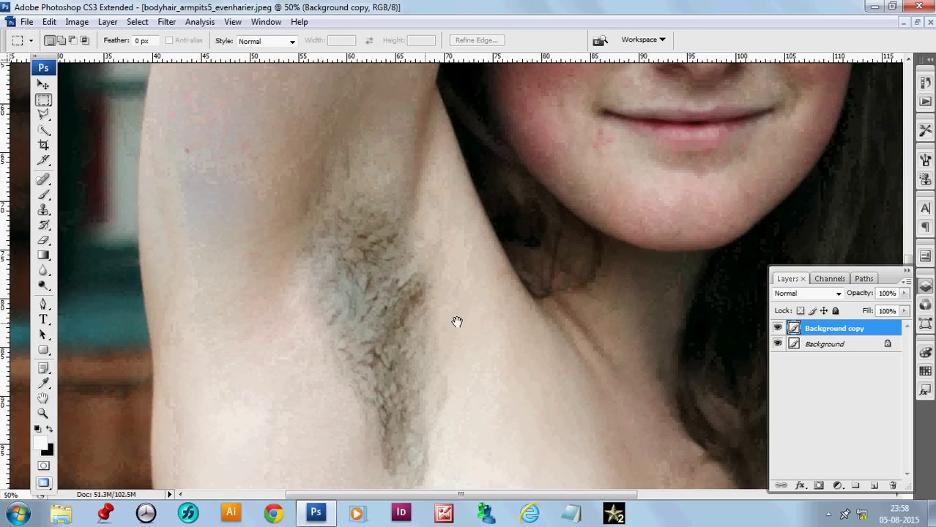
pyautogui.click(42, 212)
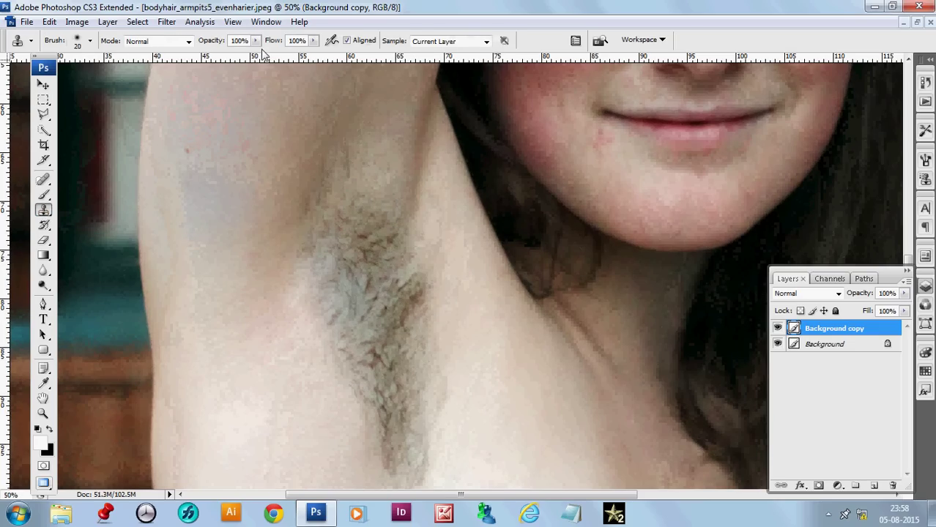
pyautogui.click(312, 41)
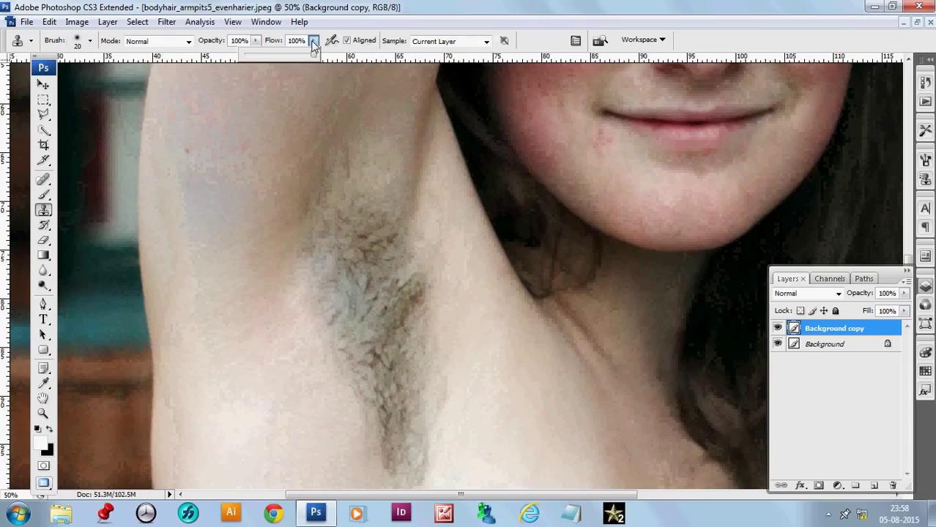
pyautogui.click(253, 55)
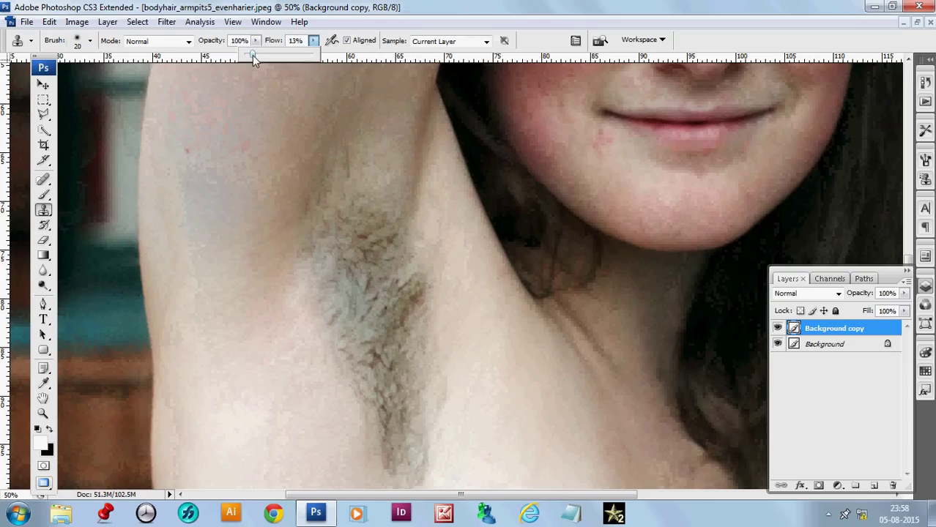
# Step: Add an empty layer above the background copy and set the Clone Stamp to sample all layers
pyautogui.keyDown('ctrl'); pyautogui.click(422, 391); pyautogui.keyUp('ctrl')
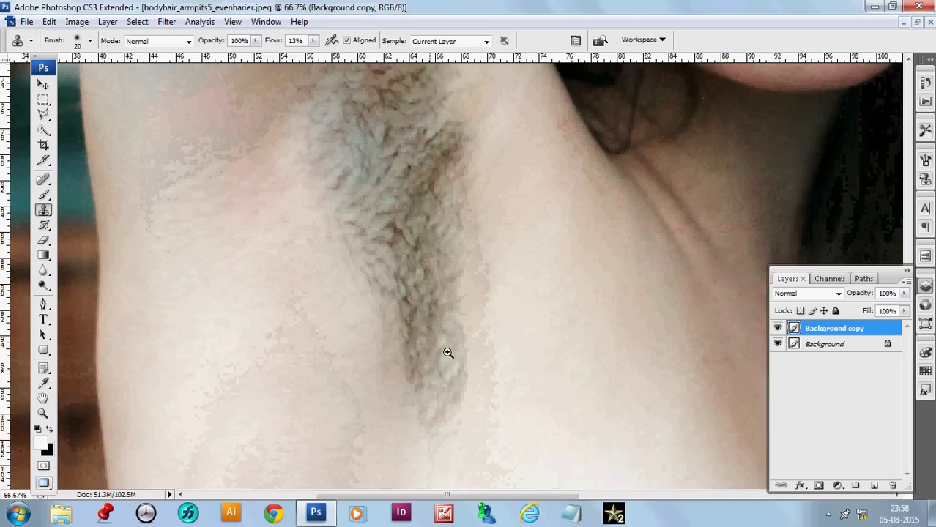
pyautogui.moveTo(465, 287); pyautogui.dragTo(452, 391)
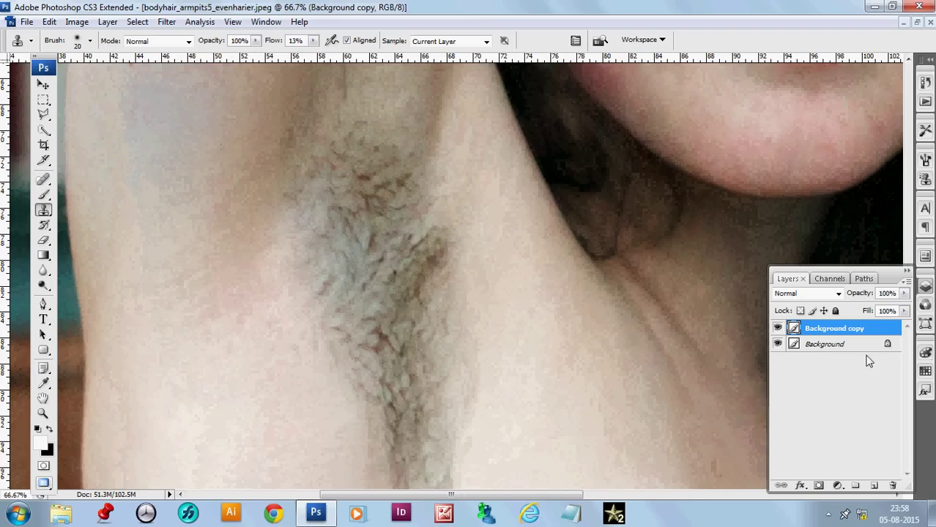
pyautogui.click(875, 486)
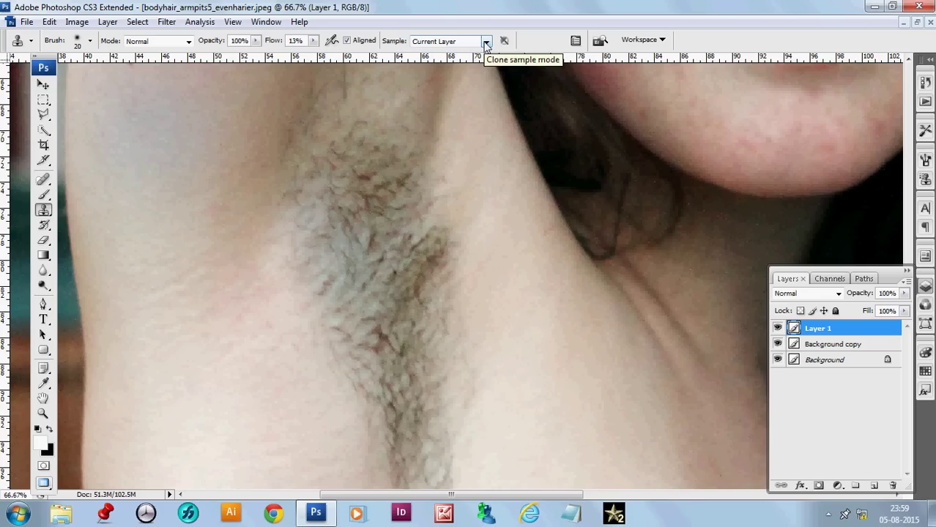
pyautogui.click(486, 41)
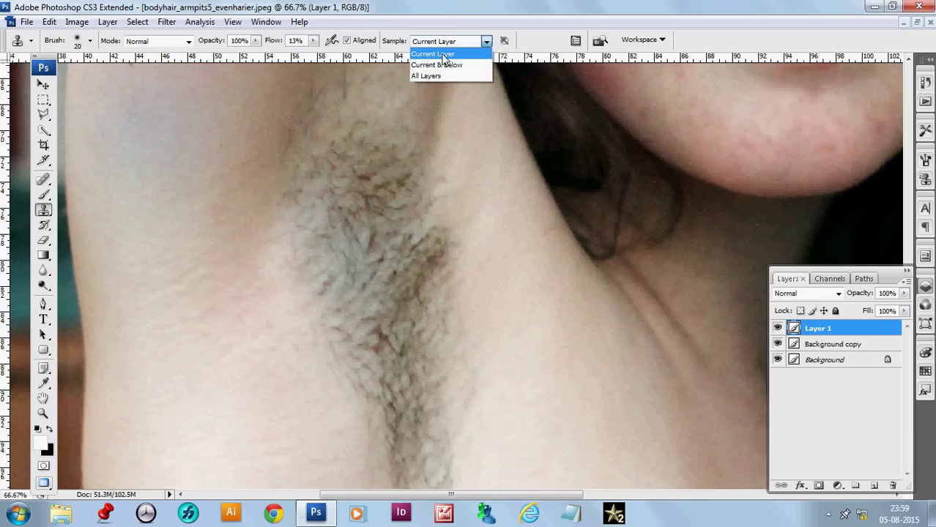
pyautogui.click(426, 76)
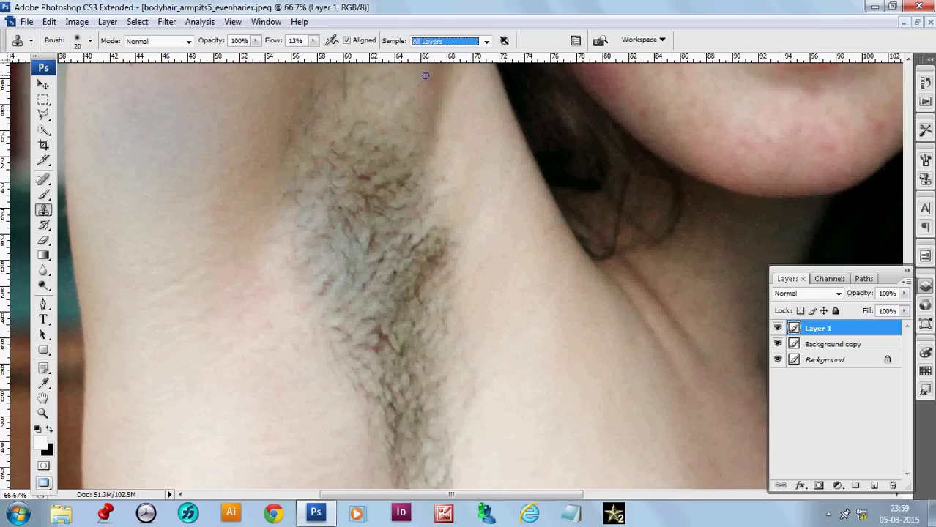
# Step: Rename the new empty layer as Clone and keep it selected for retouching
pyautogui.doubleClick(811, 330)
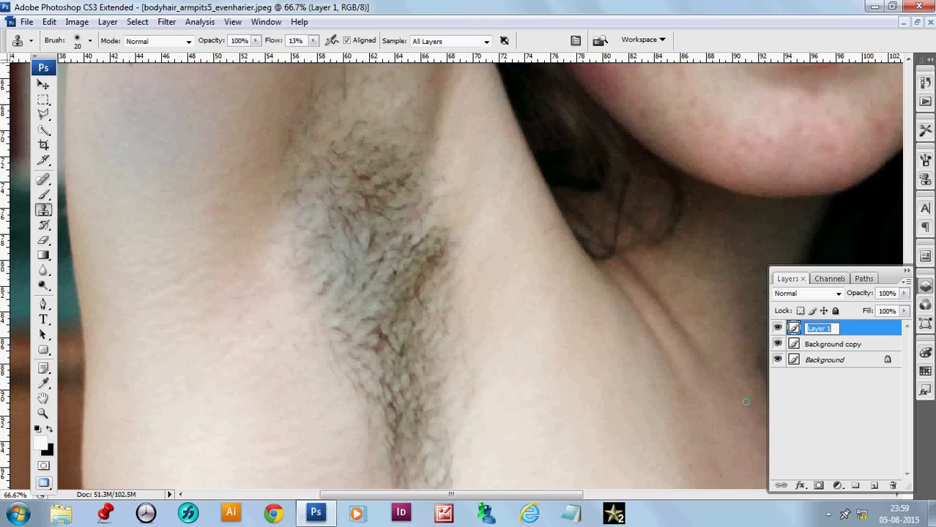
pyautogui.write('Clone')
pyautogui.click(823, 416)
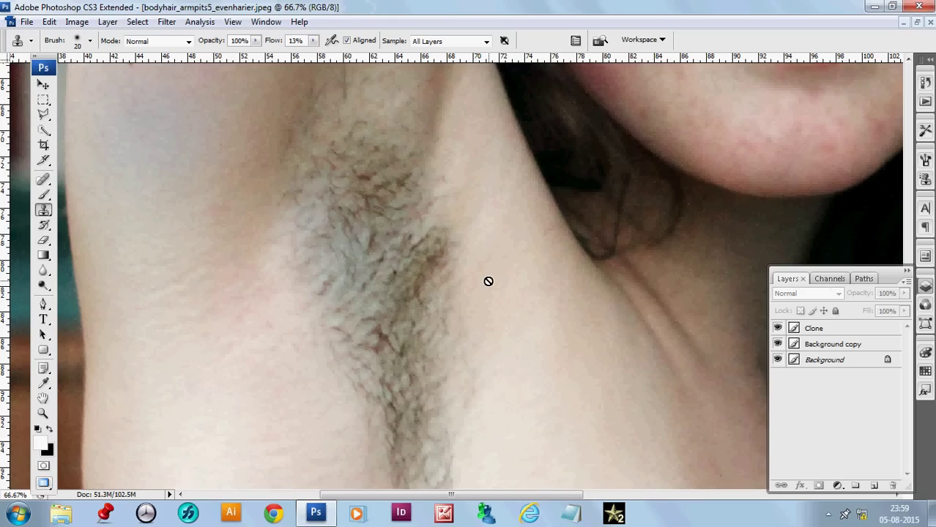
pyautogui.click(869, 332)
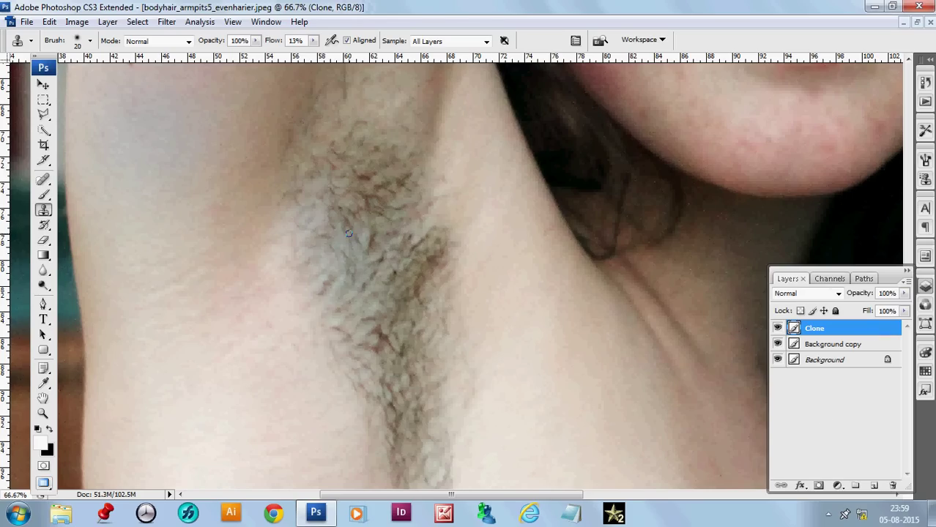
# Step: Enlarge the Clone Stamp brush to 35 and clone clean skin over the fine hairs above the armpit patch
pyautogui.hotkey('ctrl', '+')
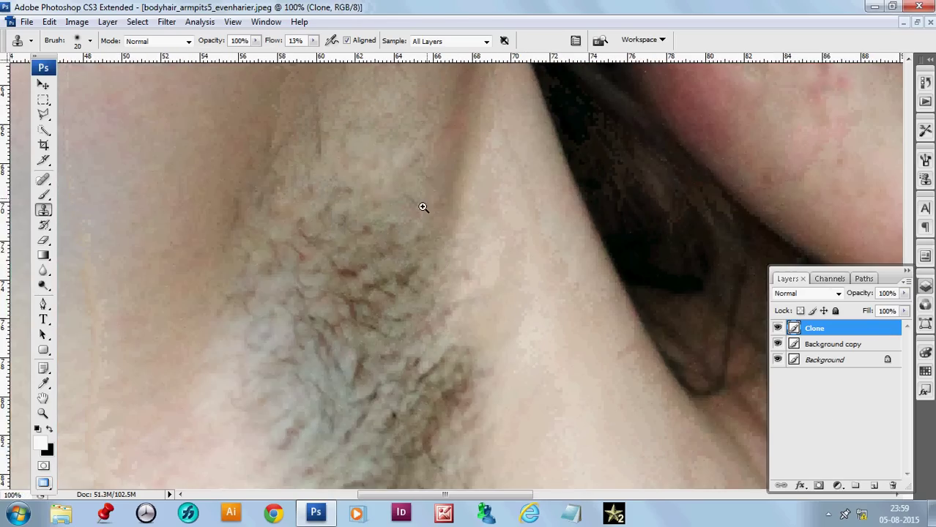
pyautogui.moveTo(424, 205)
pyautogui.mouseDown()
pyautogui.moveTo(395, 249)
pyautogui.moveTo(436, 319)
pyautogui.mouseUp()
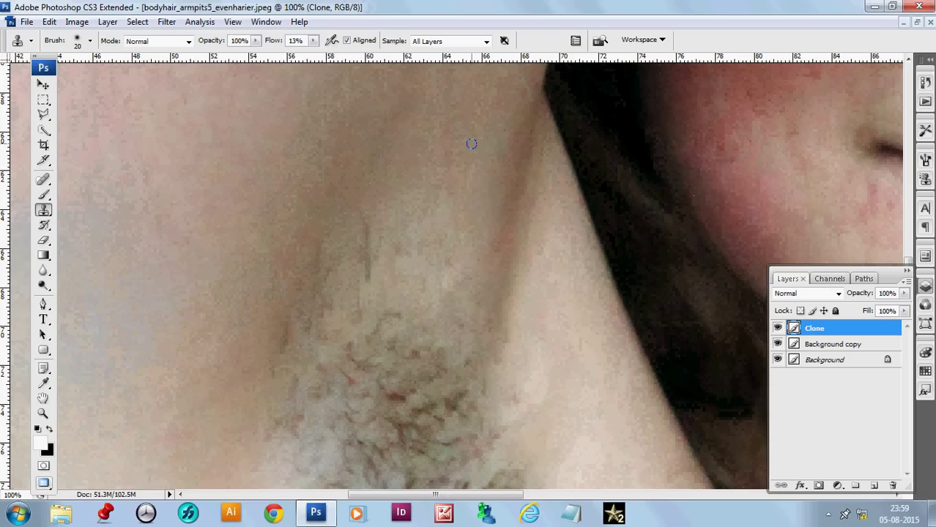
pyautogui.press(']')
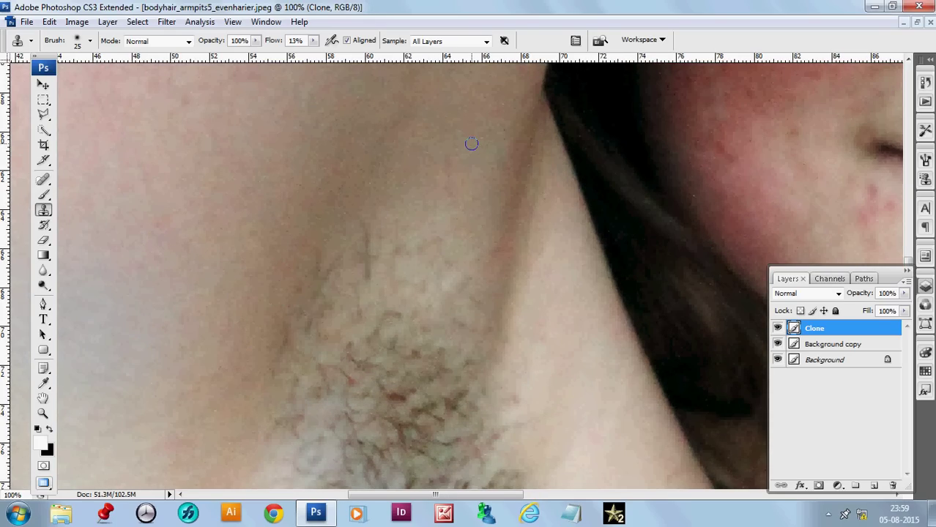
pyautogui.press(']')
pyautogui.press(']')
pyautogui.keyDown('alt'); pyautogui.click(461, 136); pyautogui.keyUp('alt')
pyautogui.moveTo(447, 159)
pyautogui.mouseDown()
pyautogui.moveTo(454, 192)
pyautogui.moveTo(441, 209)
pyautogui.mouseUp()
pyautogui.keyDown('alt'); pyautogui.click(476, 178); pyautogui.keyUp('alt')
# Step: Set the Clone Stamp flow to 60% and clone nearby skin over the stray hairs at the patch's upper-left tip
pyautogui.click(314, 41)
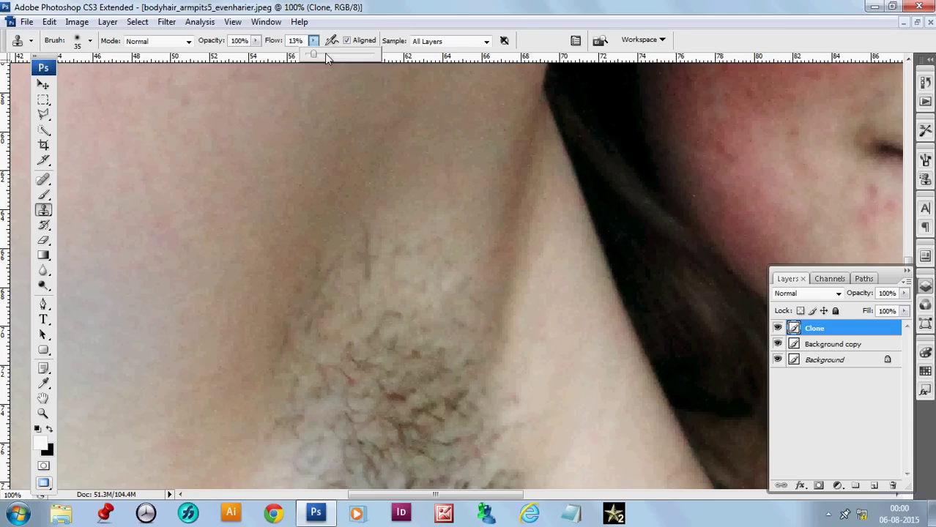
pyautogui.moveTo(326, 53); pyautogui.dragTo(344, 54)
pyautogui.click(299, 38)
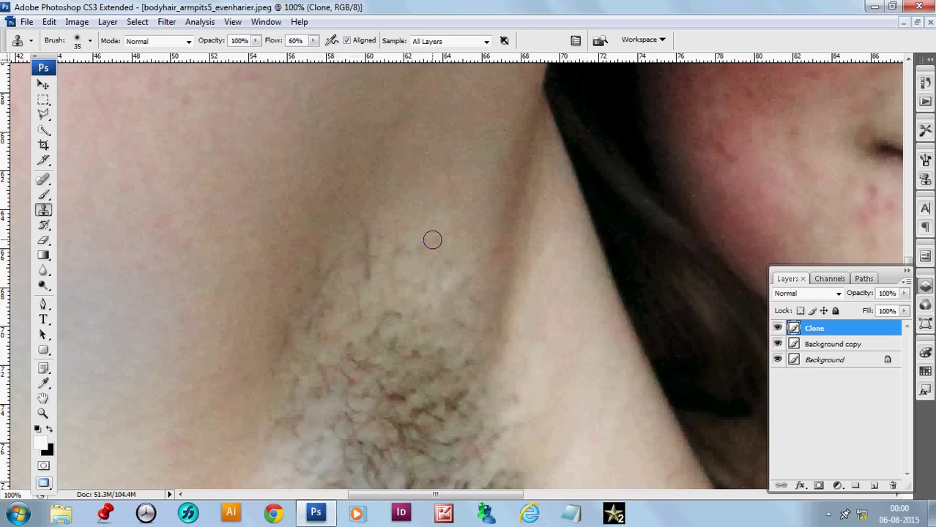
pyautogui.keyDown('alt'); pyautogui.click(405, 226); pyautogui.keyUp('alt')
pyautogui.moveTo(398, 247)
pyautogui.mouseDown()
pyautogui.moveTo(394, 217)
pyautogui.moveTo(372, 235)
pyautogui.moveTo(353, 231)
pyautogui.mouseUp()
pyautogui.keyDown('alt'); pyautogui.click(376, 218); pyautogui.keyUp('alt')
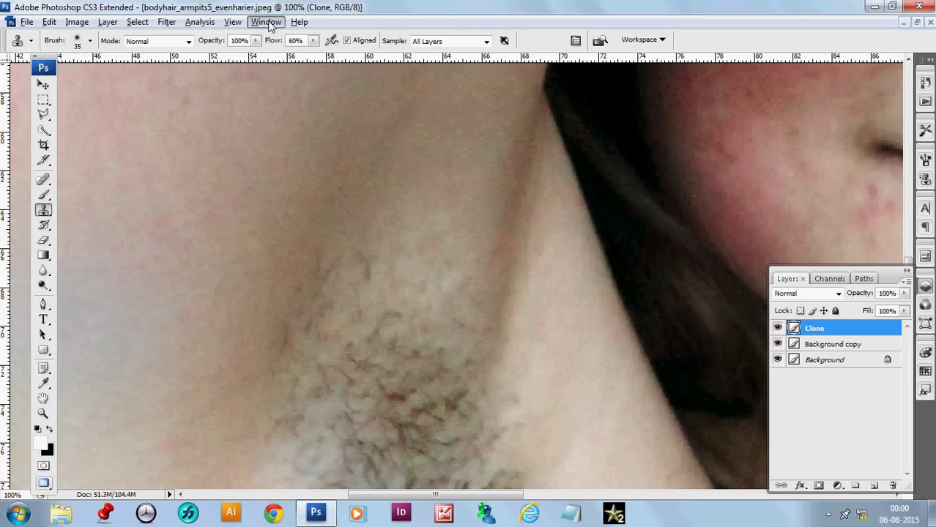
# Step: Raise the Clone Stamp flow to 100% and cover the remaining stray hairs beside the patch's upper-left tip
pyautogui.click(313, 41)
pyautogui.moveTo(316, 53); pyautogui.dragTo(409, 69)
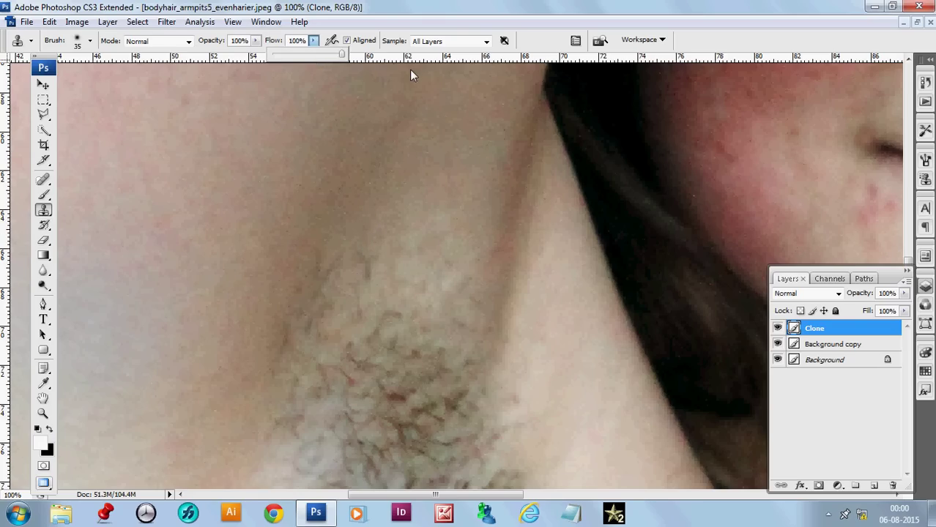
pyautogui.click(333, 221)
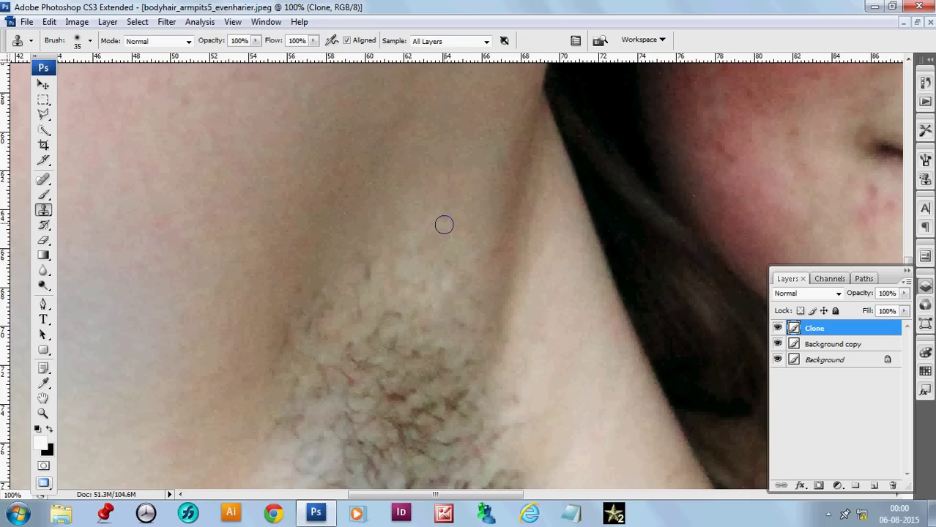
# Step: Clone clean skin from beside the armpit over the hairs along the patch's left edge
pyautogui.scroll(-5, 443, 339)
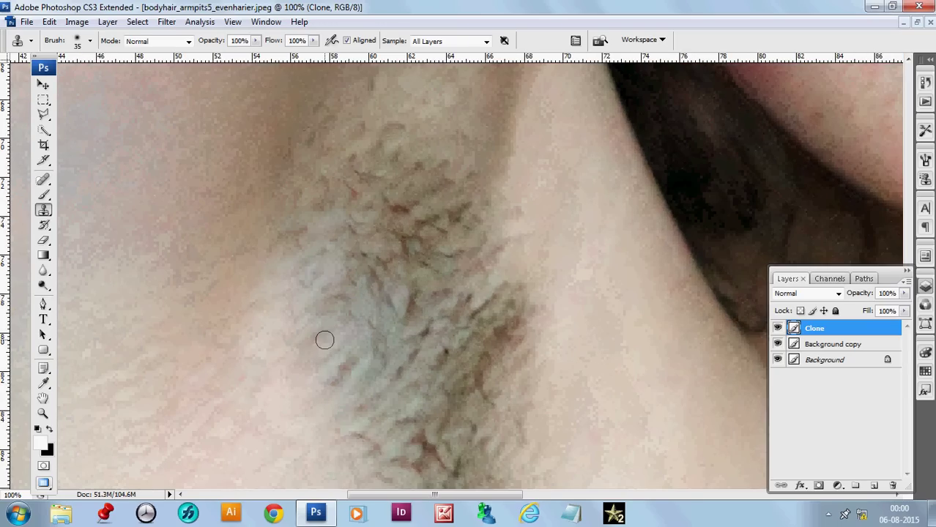
pyautogui.keyDown('alt'); pyautogui.click(273, 373); pyautogui.keyUp('alt')
pyautogui.click(285, 340)
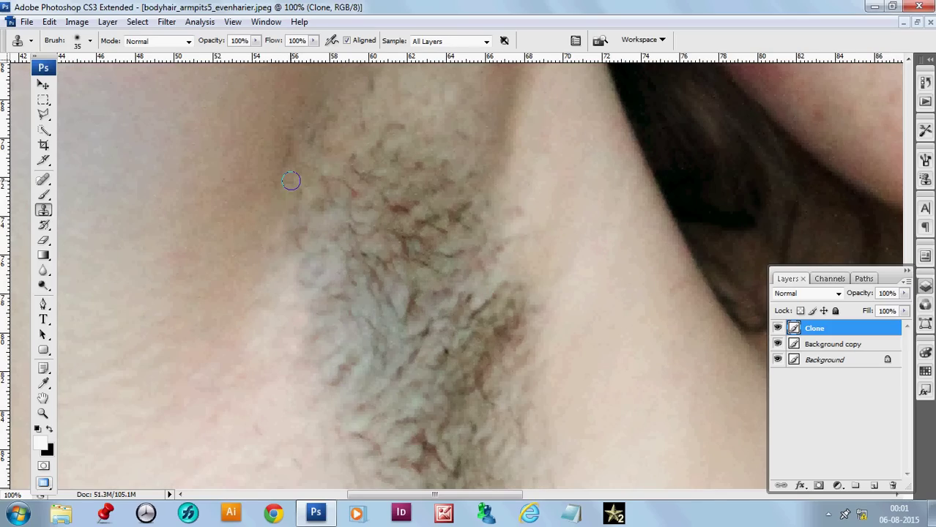
pyautogui.moveTo(321, 202); pyautogui.dragTo(359, 344)
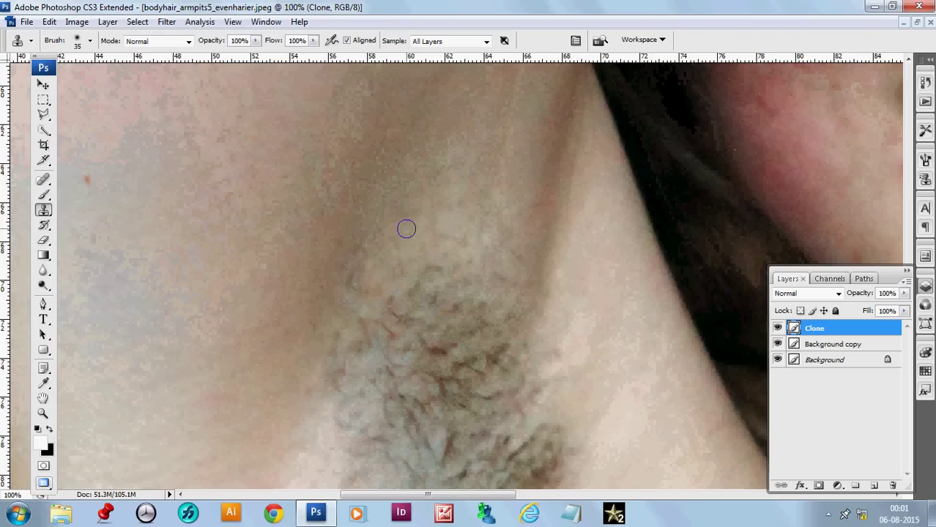
# Step: Clone skin over the hairs along the patch's upper-right edge, next to the skin fold
pyautogui.moveTo(476, 269)
pyautogui.mouseDown()
pyautogui.moveTo(452, 264)
pyautogui.moveTo(394, 330)
pyautogui.moveTo(397, 345)
pyautogui.mouseUp()
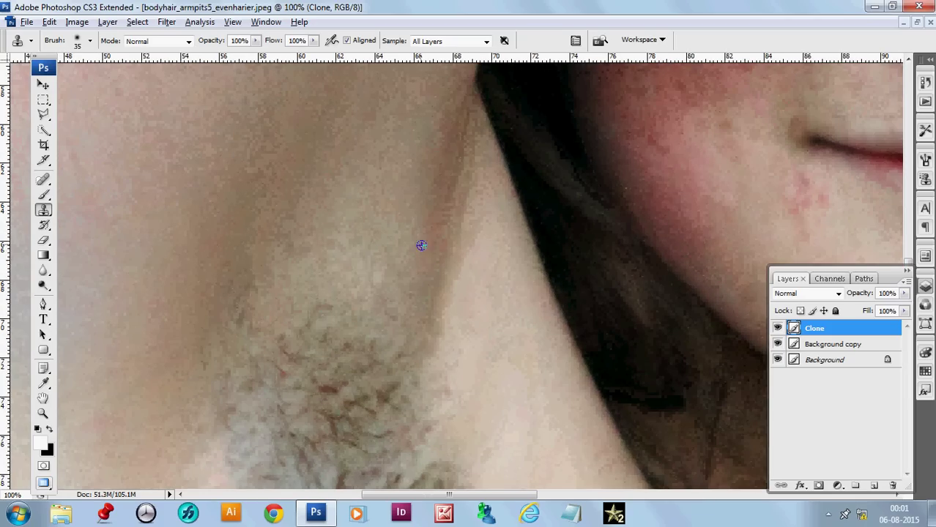
pyautogui.moveTo(419, 342); pyautogui.dragTo(435, 235)
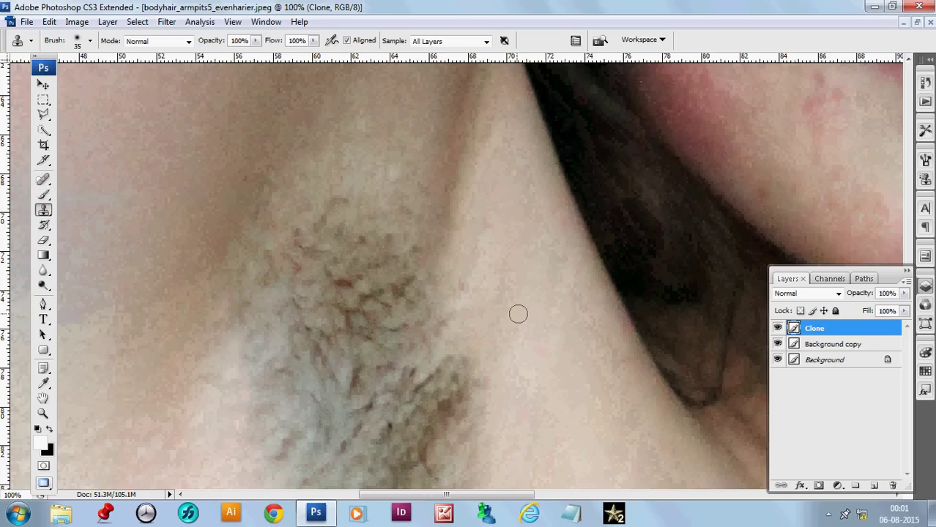
pyautogui.moveTo(388, 252); pyautogui.dragTo(373, 310)
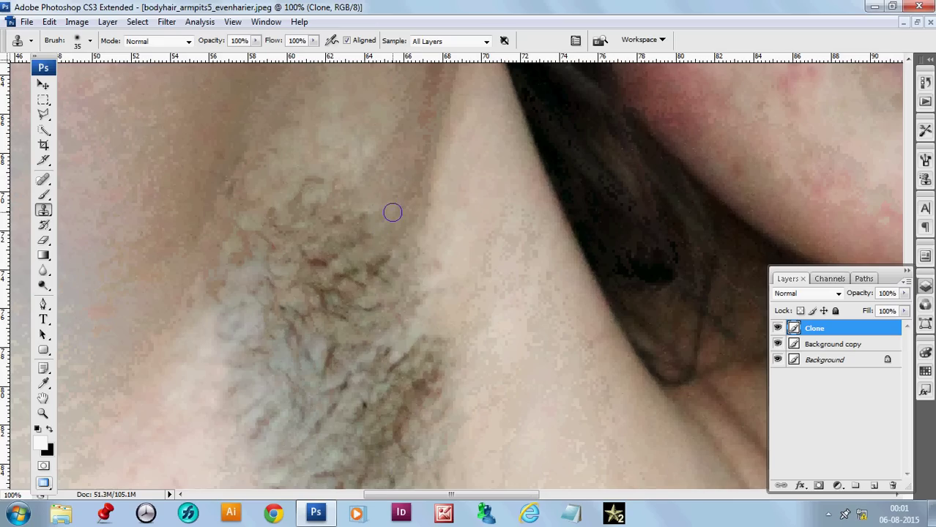
pyautogui.moveTo(392, 213); pyautogui.dragTo(405, 299)
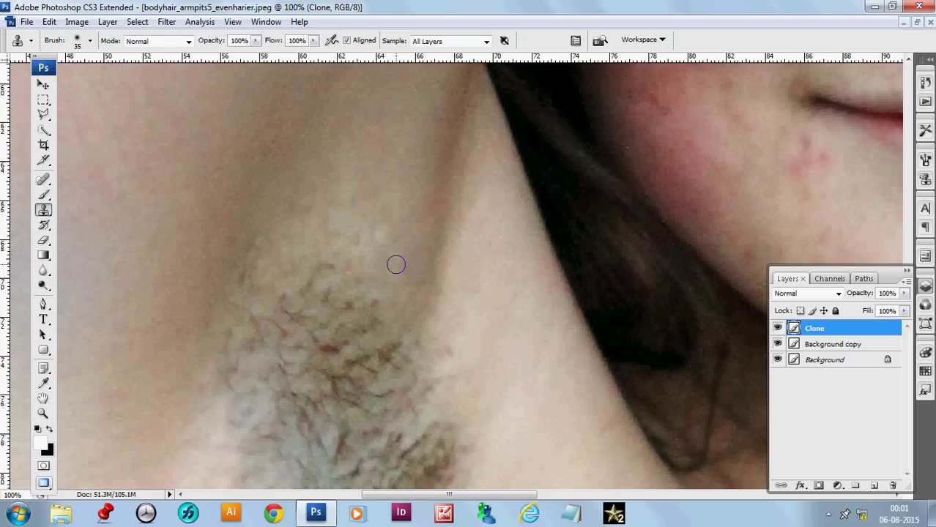
# Step: Sample skin just above the armpit patch and clone it over the remaining hairs along its top edge
pyautogui.moveTo(326, 345); pyautogui.dragTo(352, 273)
pyautogui.moveTo(409, 207); pyautogui.dragTo(458, 288)
pyautogui.keyDown('alt'); pyautogui.click(376, 240); pyautogui.keyUp('alt')
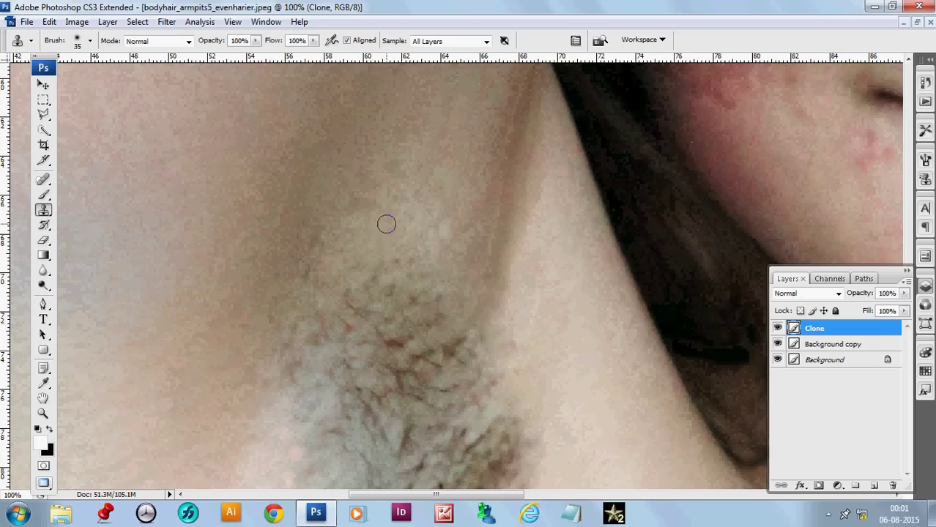
pyautogui.moveTo(439, 271)
pyautogui.mouseDown()
pyautogui.moveTo(451, 318)
pyautogui.moveTo(460, 253)
pyautogui.mouseUp()
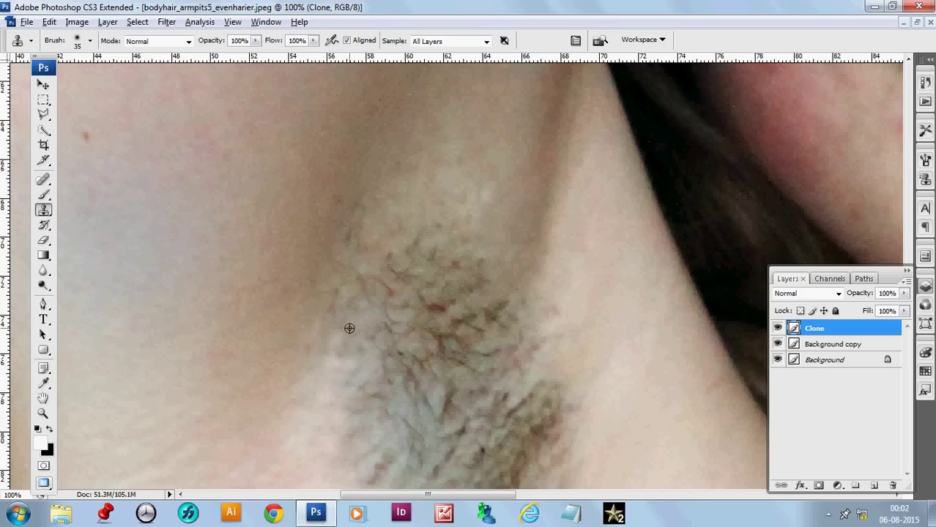
# Step: Lower the Clone Stamp flow to 37% and clone adjacent skin over the hairs along the armpit patch's left edge
pyautogui.moveTo(313, 41); pyautogui.dragTo(271, 57)
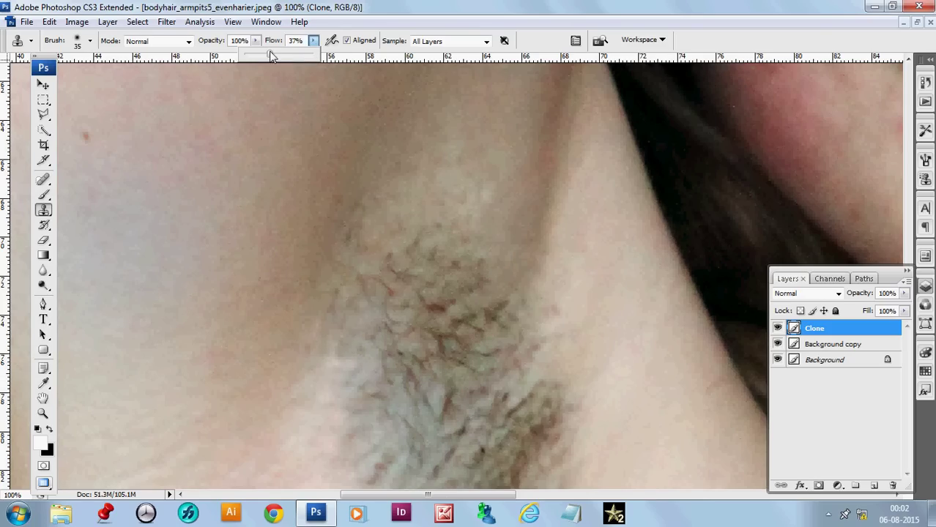
pyautogui.keyDown('alt'); pyautogui.click(347, 340); pyautogui.keyUp('alt')
pyautogui.moveTo(336, 347)
pyautogui.mouseDown()
pyautogui.moveTo(334, 362)
pyautogui.moveTo(348, 369)
pyautogui.mouseUp()
pyautogui.keyDown('alt'); pyautogui.click(363, 364); pyautogui.keyUp('alt')
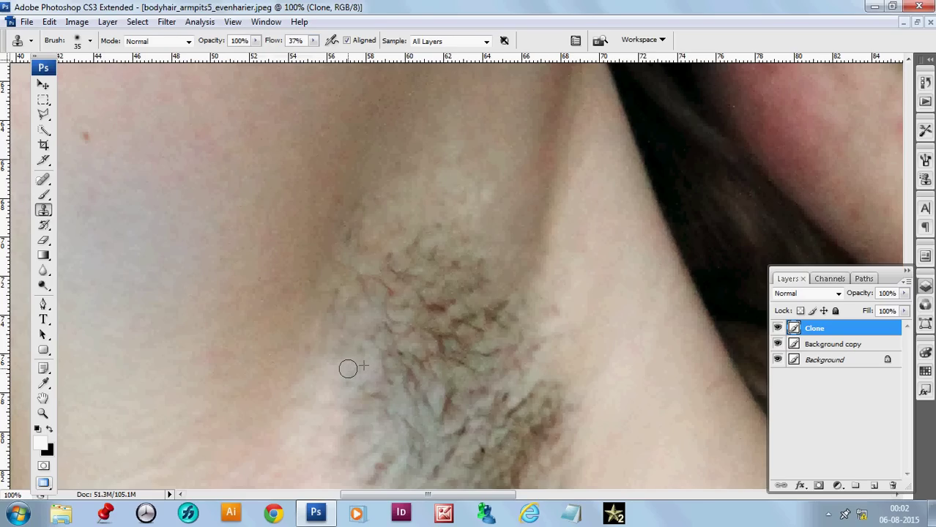
# Step: Raise the Clone Stamp flow to 54% and clone skin over the hairs at the patch's upper-left edge
pyautogui.click(313, 41)
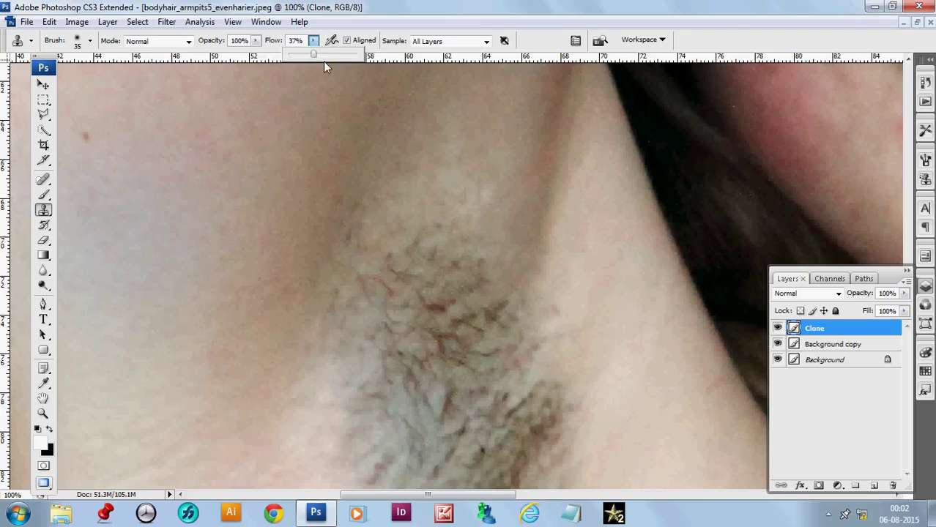
pyautogui.keyDown('alt'); pyautogui.click(368, 262); pyautogui.keyUp('alt')
pyautogui.click(360, 275)
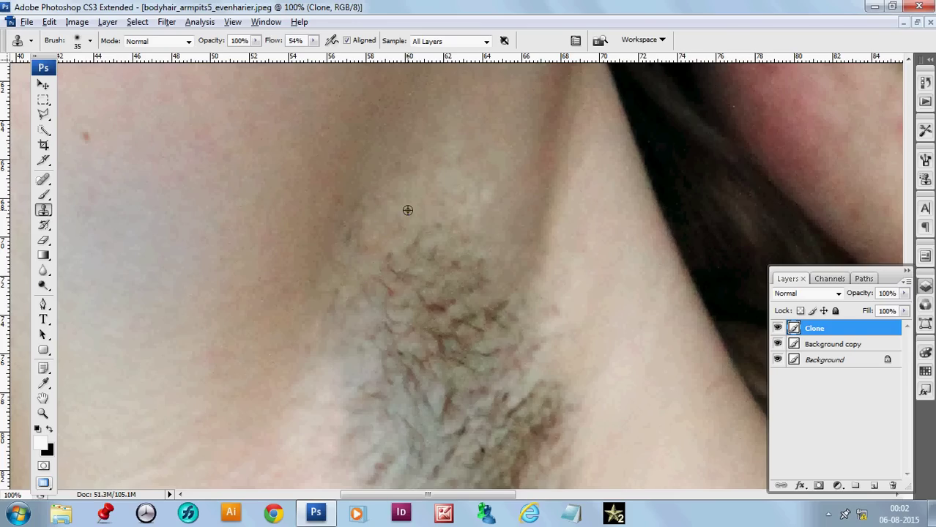
# Step: Sample clean skin beside the patch's lower-left edge and clone it over the stray hairs just above the bottom tip
pyautogui.moveTo(463, 330); pyautogui.dragTo(397, 224)
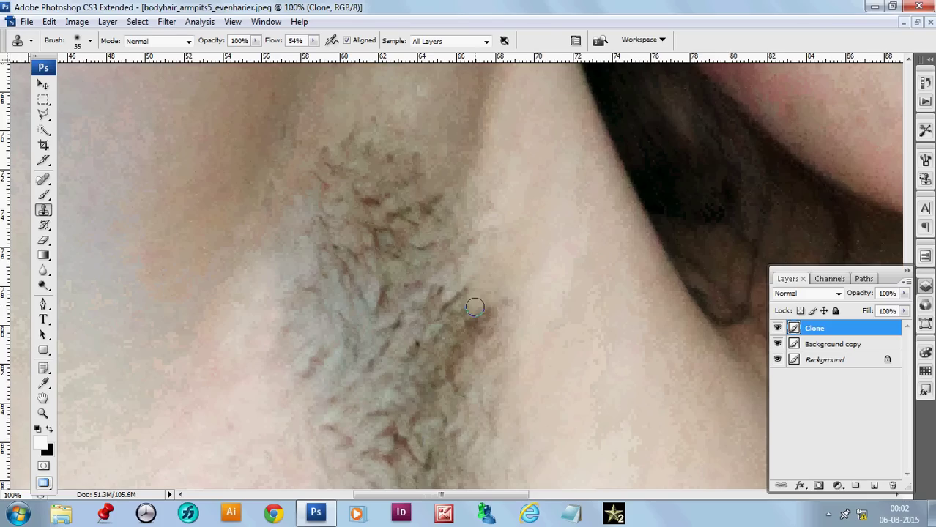
pyautogui.moveTo(508, 398)
pyautogui.mouseDown()
pyautogui.moveTo(554, 324)
pyautogui.moveTo(595, 295)
pyautogui.mouseUp()
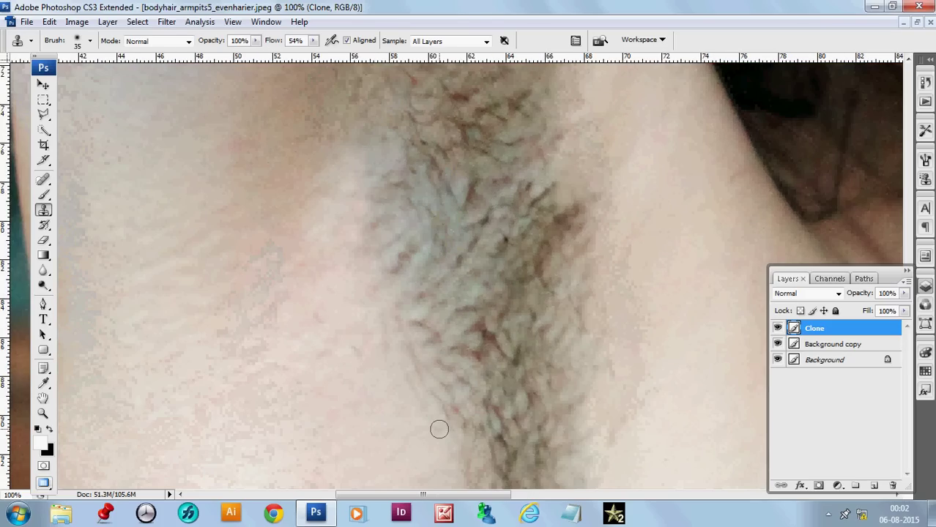
pyautogui.moveTo(414, 400); pyautogui.dragTo(326, 219)
pyautogui.keyDown('alt'); pyautogui.click(404, 401); pyautogui.keyUp('alt')
pyautogui.moveTo(403, 368)
pyautogui.mouseDown()
pyautogui.moveTo(409, 340)
pyautogui.moveTo(407, 388)
pyautogui.moveTo(418, 356)
pyautogui.moveTo(393, 360)
pyautogui.mouseUp()
pyautogui.click(404, 372)
# Step: Set the clone brush size to 45 and cover the hairs on the left side of the patch's bottom tip
pyautogui.press('[')
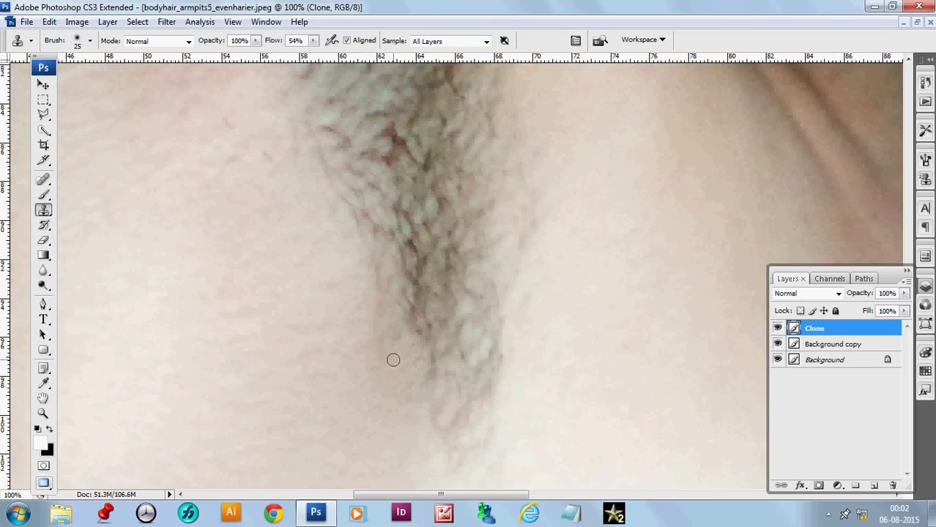
pyautogui.press(']')
pyautogui.press(']')
pyautogui.moveTo(445, 372); pyautogui.dragTo(468, 280)
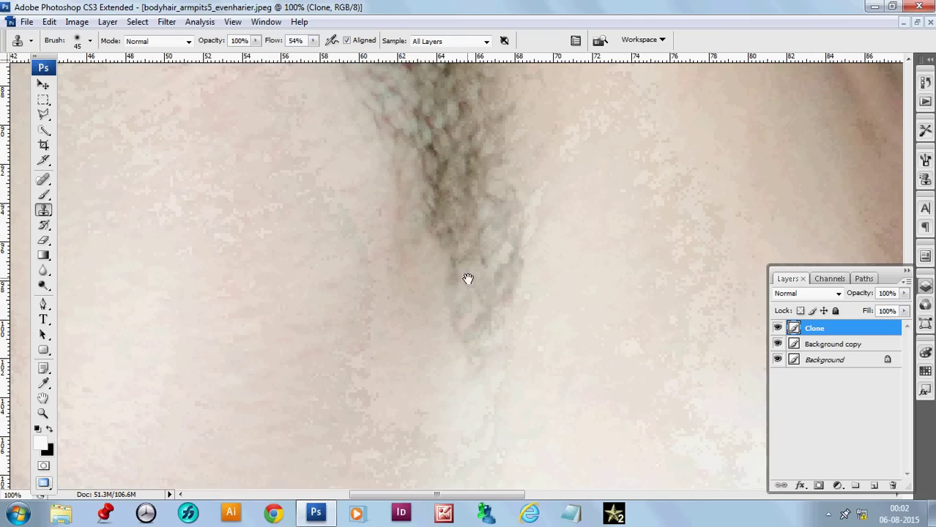
pyautogui.keyDown('alt'); pyautogui.click(444, 379); pyautogui.keyUp('alt')
pyautogui.moveTo(460, 333)
pyautogui.mouseDown()
pyautogui.moveTo(464, 309)
pyautogui.moveTo(459, 337)
pyautogui.mouseUp()
pyautogui.moveTo(451, 303); pyautogui.dragTo(454, 242)
# Step: Clone clean skin from the right of the patch over the hairs along the bottom tip's upper-right side
pyautogui.keyDown('alt'); pyautogui.click(527, 172); pyautogui.keyUp('alt')
pyautogui.moveTo(510, 183)
pyautogui.mouseDown()
pyautogui.moveTo(493, 213)
pyautogui.moveTo(515, 196)
pyautogui.moveTo(505, 205)
pyautogui.mouseUp()
pyautogui.keyDown('alt'); pyautogui.click(517, 183); pyautogui.keyUp('alt')
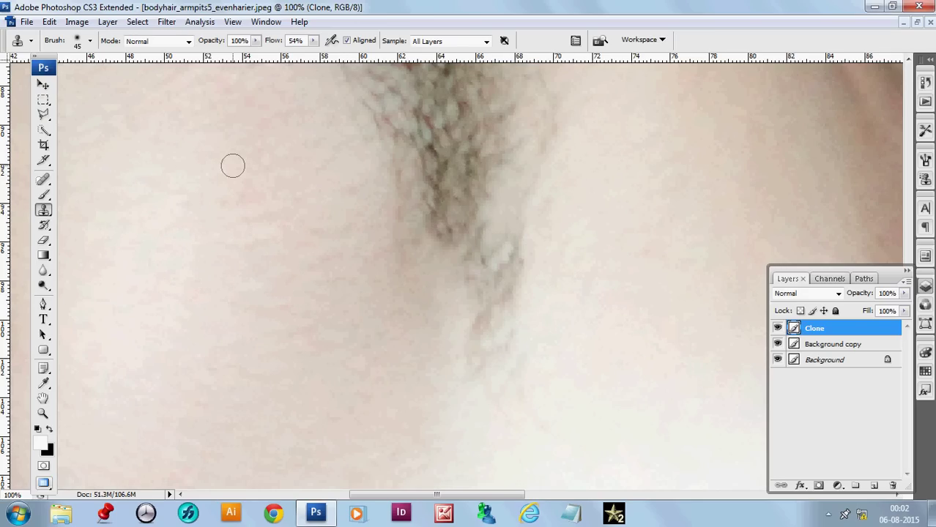
# Step: Raise the Clone Stamp flow to 73% and clone skin over the remaining hairs on the bottom tip's right side
pyautogui.moveTo(313, 42); pyautogui.dragTo(327, 49)
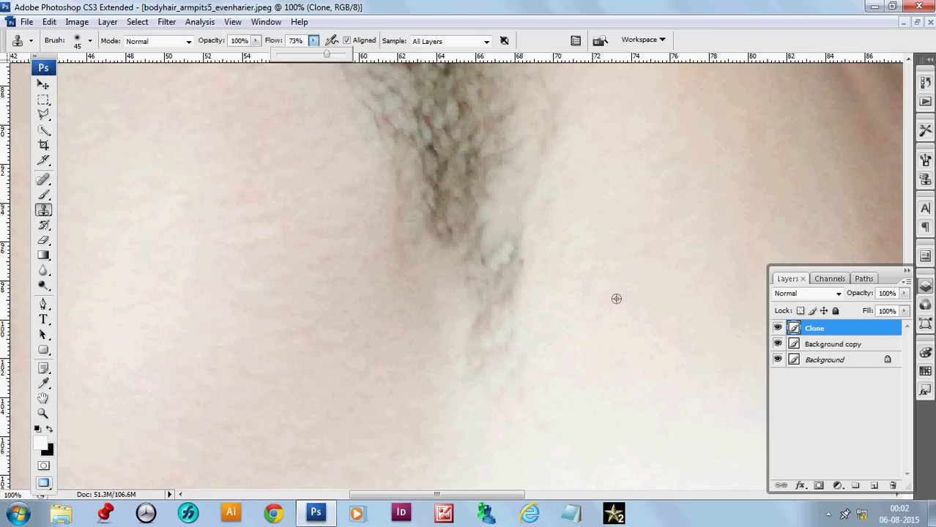
pyautogui.keyDown('alt'); pyautogui.click(537, 235); pyautogui.keyUp('alt')
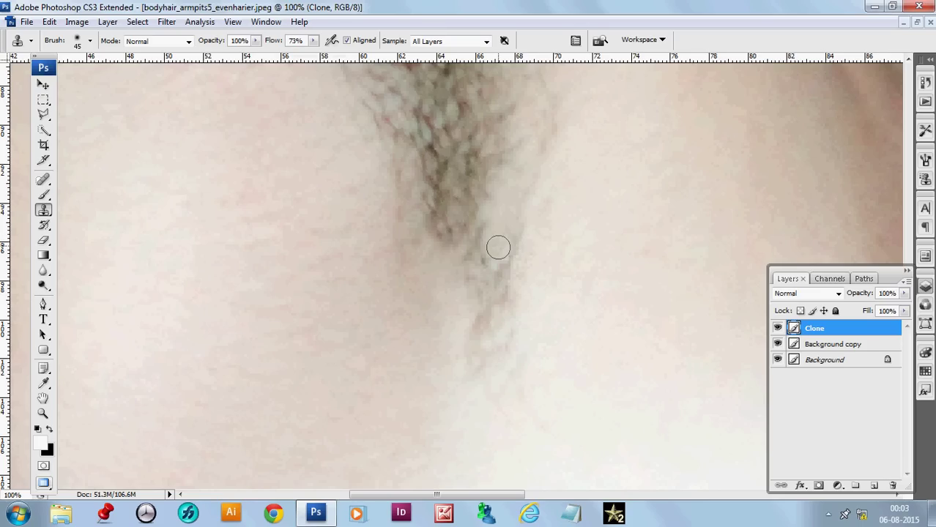
pyautogui.click(513, 274)
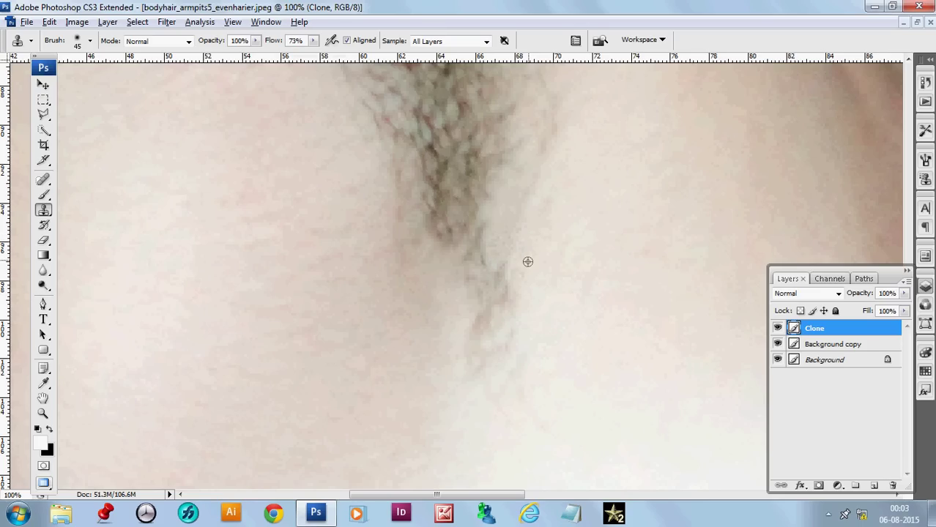
pyautogui.keyDown('alt'); pyautogui.click(532, 257); pyautogui.keyUp('alt')
pyautogui.moveTo(509, 275); pyautogui.dragTo(507, 304)
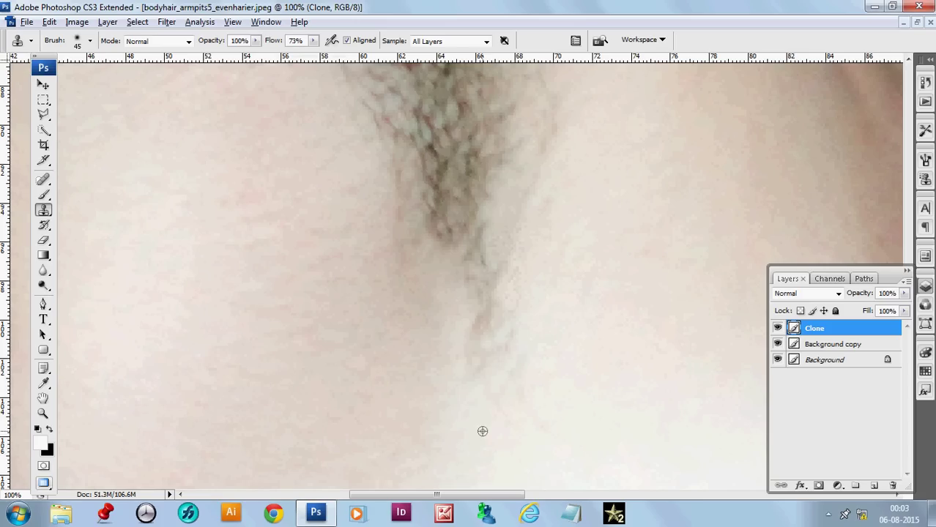
# Step: Clone surrounding skin over the hairs at the very end of the patch and up the bottom tip's left side
pyautogui.moveTo(480, 399); pyautogui.dragTo(473, 350)
pyautogui.keyDown('alt'); pyautogui.click(458, 331); pyautogui.keyUp('alt')
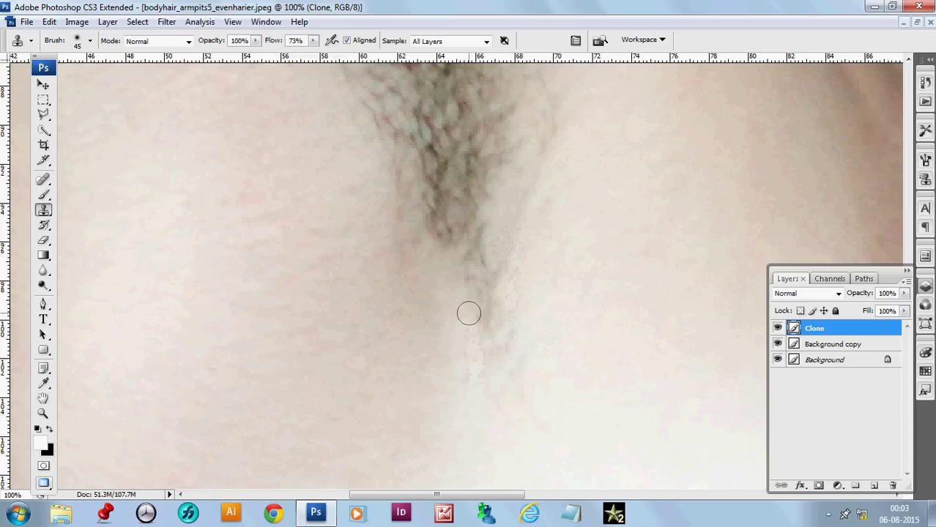
pyautogui.moveTo(468, 313)
pyautogui.mouseDown()
pyautogui.moveTo(470, 247)
pyautogui.moveTo(457, 271)
pyautogui.moveTo(461, 240)
pyautogui.moveTo(435, 235)
pyautogui.mouseUp()
pyautogui.keyDown('alt'); pyautogui.click(451, 320); pyautogui.keyUp('alt')
pyautogui.keyDown('alt'); pyautogui.click(452, 283); pyautogui.keyUp('alt')
pyautogui.keyDown('alt'); pyautogui.click(430, 259); pyautogui.keyUp('alt')
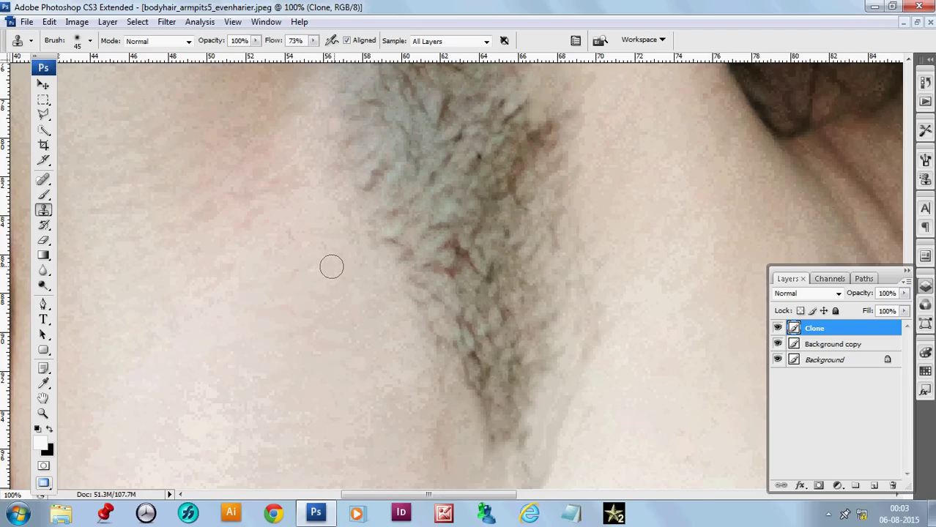
# Step: Sample skin beside the dark clump on the patch's right edge and clone it over those hairs
pyautogui.moveTo(403, 243); pyautogui.dragTo(328, 393)
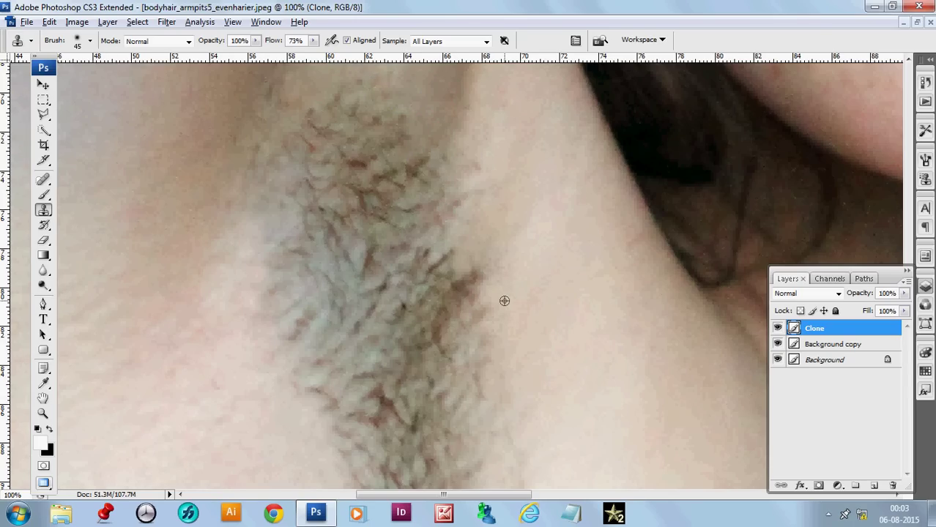
pyautogui.keyDown('alt'); pyautogui.click(477, 251); pyautogui.keyUp('alt')
pyautogui.moveTo(462, 286); pyautogui.dragTo(458, 291)
pyautogui.keyDown('alt'); pyautogui.click(481, 227); pyautogui.keyUp('alt')
pyautogui.click(450, 259)
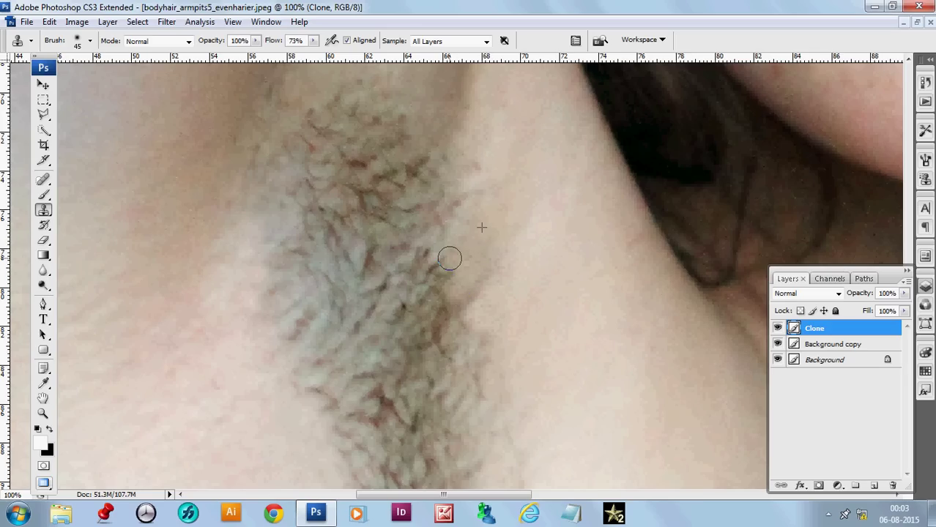
pyautogui.moveTo(450, 259); pyautogui.dragTo(445, 268)
pyautogui.keyDown('alt'); pyautogui.click(465, 232); pyautogui.keyUp('alt')
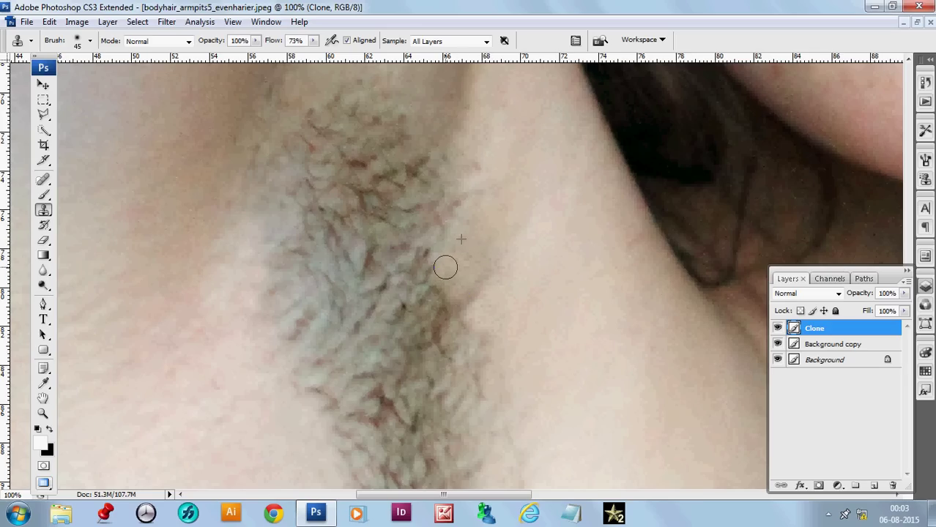
# Step: Clone clean skin inward over the hairs along the patch's upper-right edge, below the skin fold
pyautogui.moveTo(505, 203)
pyautogui.mouseDown()
pyautogui.moveTo(498, 287)
pyautogui.moveTo(466, 274)
pyautogui.moveTo(452, 286)
pyautogui.mouseUp()
pyautogui.keyDown('alt'); pyautogui.click(477, 228); pyautogui.keyUp('alt')
pyautogui.click(469, 250)
pyautogui.keyDown('alt'); pyautogui.click(489, 247); pyautogui.keyUp('alt')
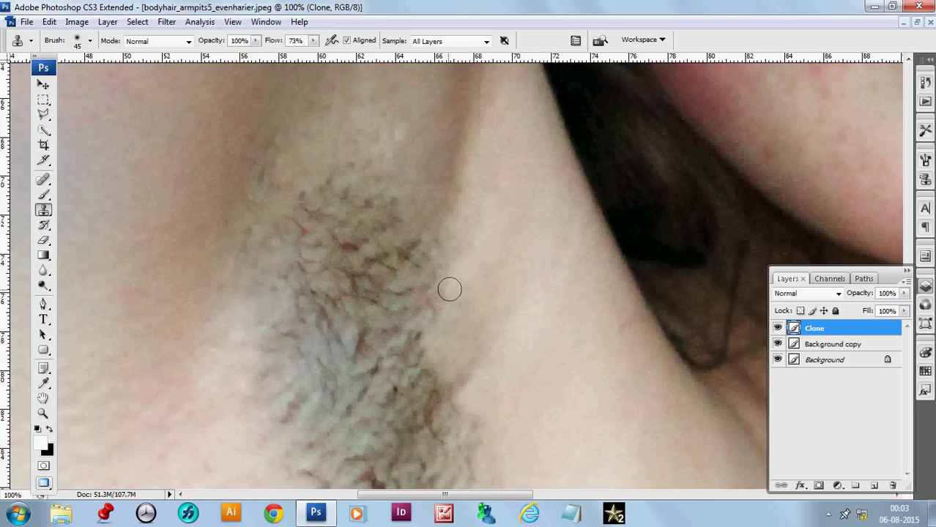
pyautogui.keyDown('alt'); pyautogui.click(458, 223); pyautogui.keyUp('alt')
pyautogui.moveTo(443, 252)
pyautogui.mouseDown()
pyautogui.moveTo(429, 278)
pyautogui.moveTo(430, 236)
pyautogui.moveTo(416, 260)
pyautogui.moveTo(391, 259)
pyautogui.mouseUp()
pyautogui.keyDown('alt'); pyautogui.click(414, 211); pyautogui.keyUp('alt')
pyautogui.keyDown('alt'); pyautogui.click(414, 229); pyautogui.keyUp('alt')
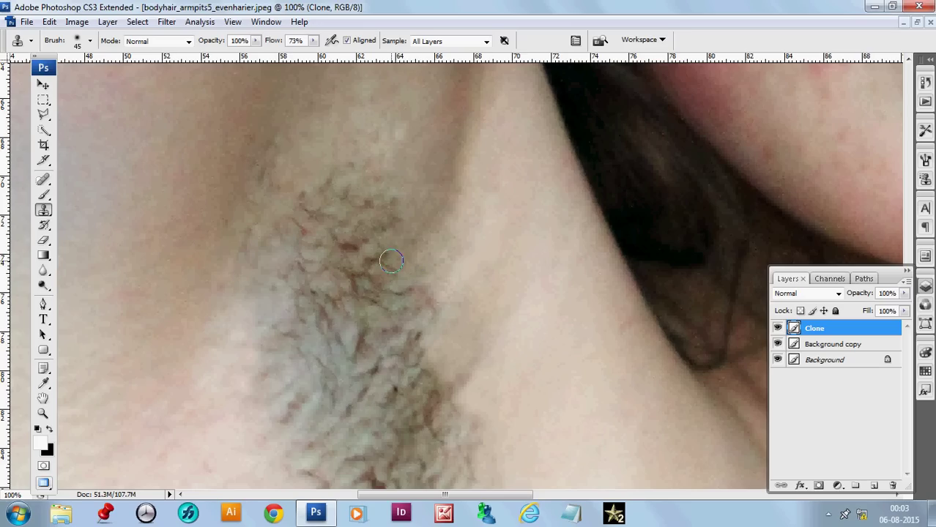
# Step: Clone skin from above the patch over the hairs at its upper-right corner and along its top
pyautogui.keyDown('alt'); pyautogui.click(419, 174); pyautogui.keyUp('alt')
pyautogui.moveTo(398, 214)
pyautogui.mouseDown()
pyautogui.moveTo(388, 210)
pyautogui.moveTo(397, 223)
pyautogui.mouseUp()
pyautogui.keyDown('alt'); pyautogui.click(420, 205); pyautogui.keyUp('alt')
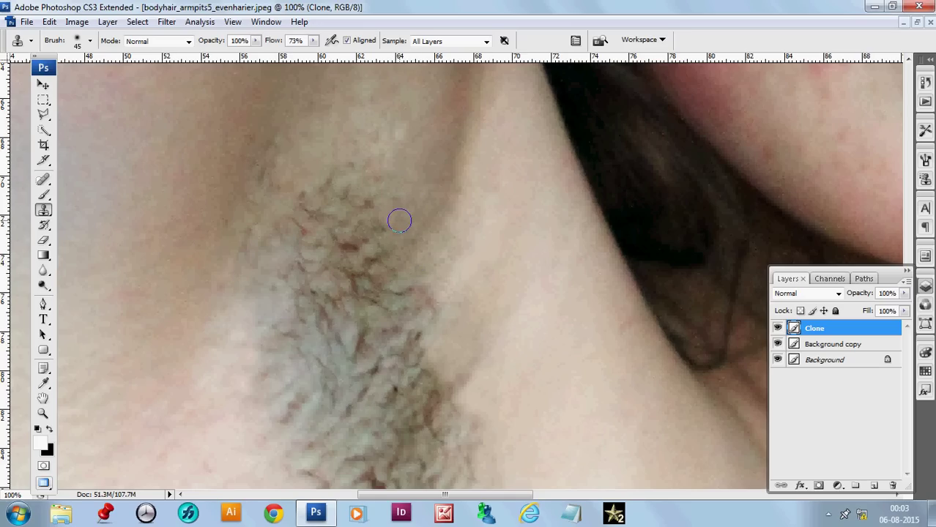
pyautogui.moveTo(393, 192); pyautogui.dragTo(414, 222)
pyautogui.keyDown('alt'); pyautogui.click(374, 173); pyautogui.keyUp('alt')
pyautogui.moveTo(361, 197); pyautogui.dragTo(428, 188)
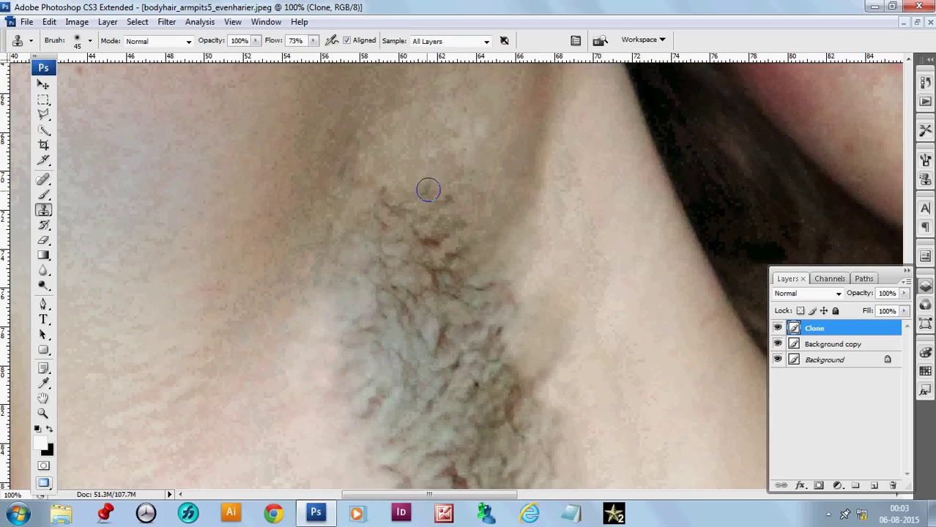
# Step: Sample skin above the patch's upper-left corner and clone it over the hairs there and at the top centre
pyautogui.keyDown('alt'); pyautogui.click(375, 205); pyautogui.keyUp('alt')
pyautogui.click(374, 216)
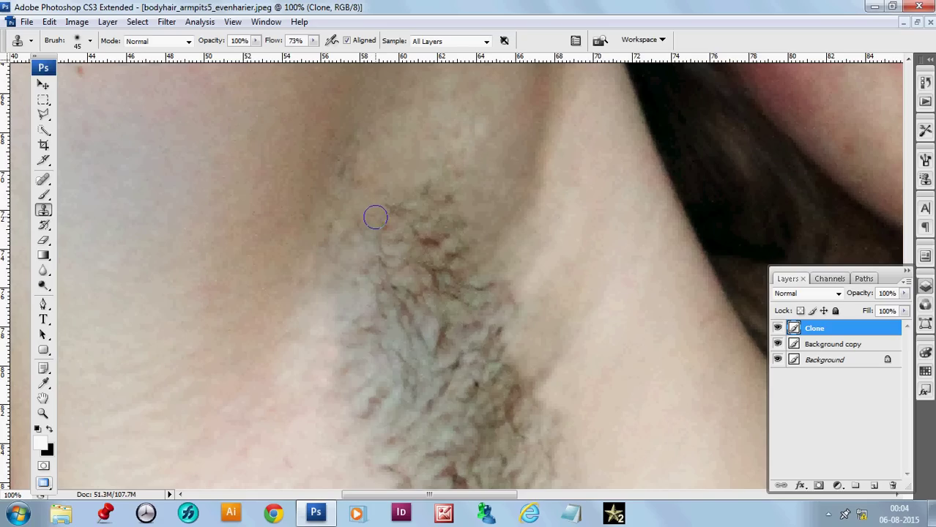
pyautogui.keyDown('alt'); pyautogui.click(388, 179); pyautogui.keyUp('alt')
pyautogui.moveTo(389, 211); pyautogui.dragTo(390, 209)
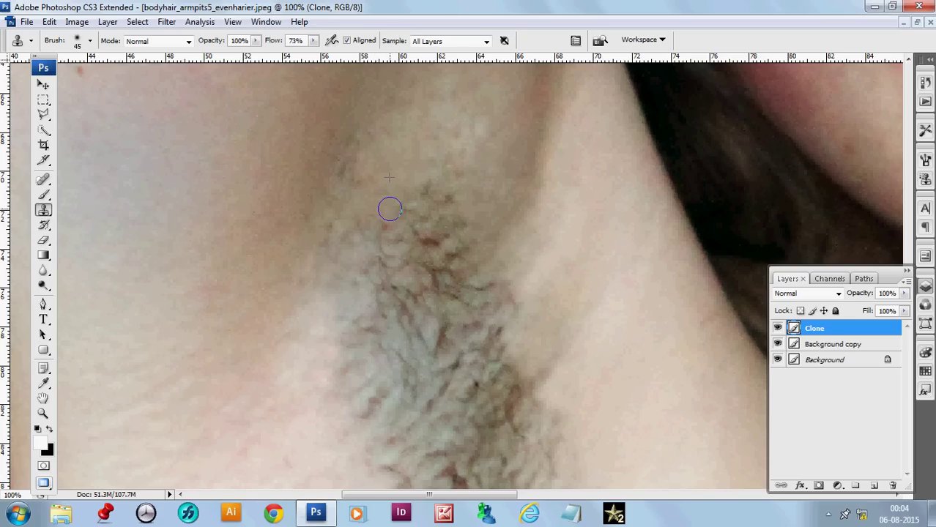
pyautogui.click(424, 188)
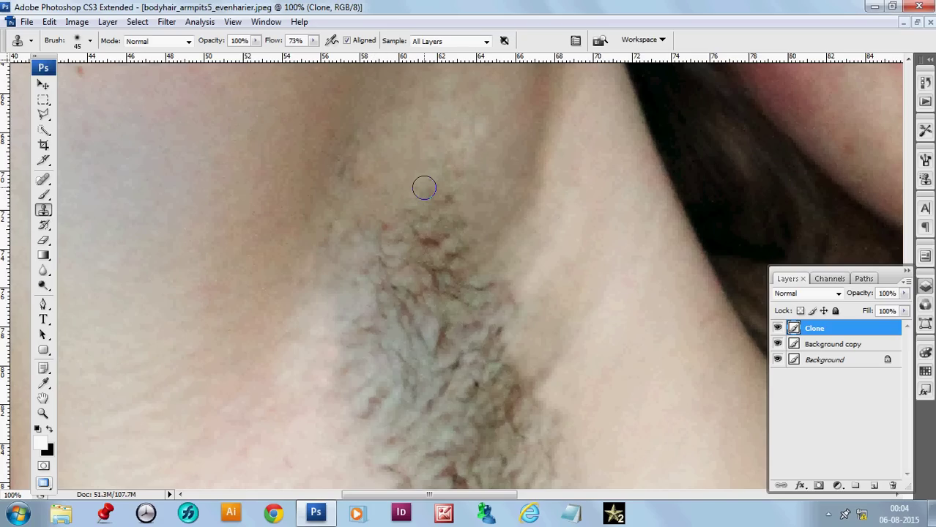
# Step: Clone skin from the right of the patch's top over the dark hairs along its upper edge at 66.7% zoom
pyautogui.moveTo(485, 223); pyautogui.dragTo(513, 165)
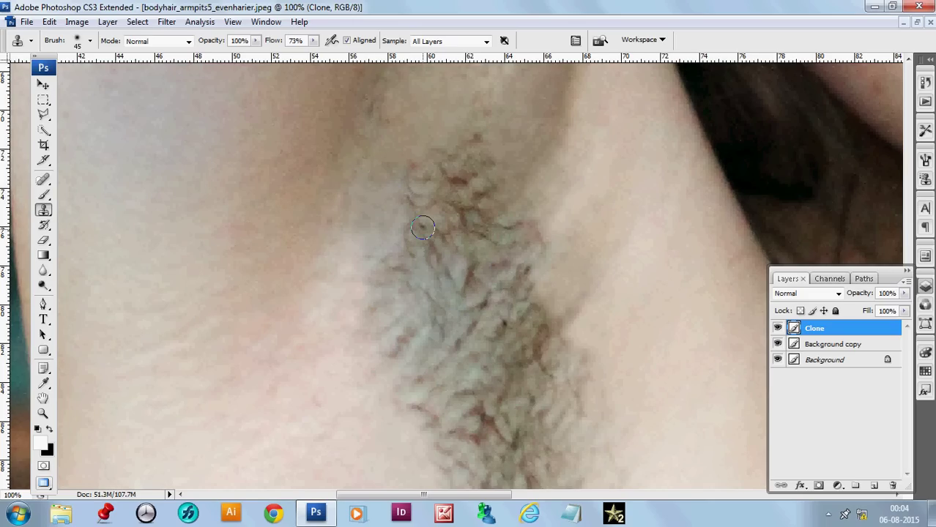
pyautogui.keyDown('ctrl'); pyautogui.keyDown('alt'); pyautogui.click(440, 243); pyautogui.keyUp('alt'); pyautogui.keyUp('ctrl')
pyautogui.keyDown('ctrl'); pyautogui.keyDown('alt'); pyautogui.click(441, 243); pyautogui.keyUp('alt'); pyautogui.keyUp('ctrl')
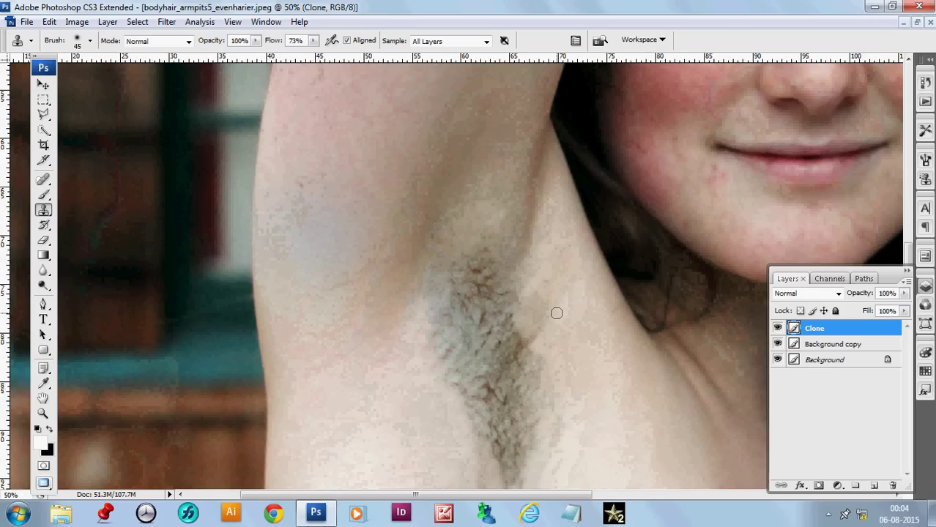
pyautogui.keyDown('ctrl'); pyautogui.click(499, 283); pyautogui.keyUp('ctrl')
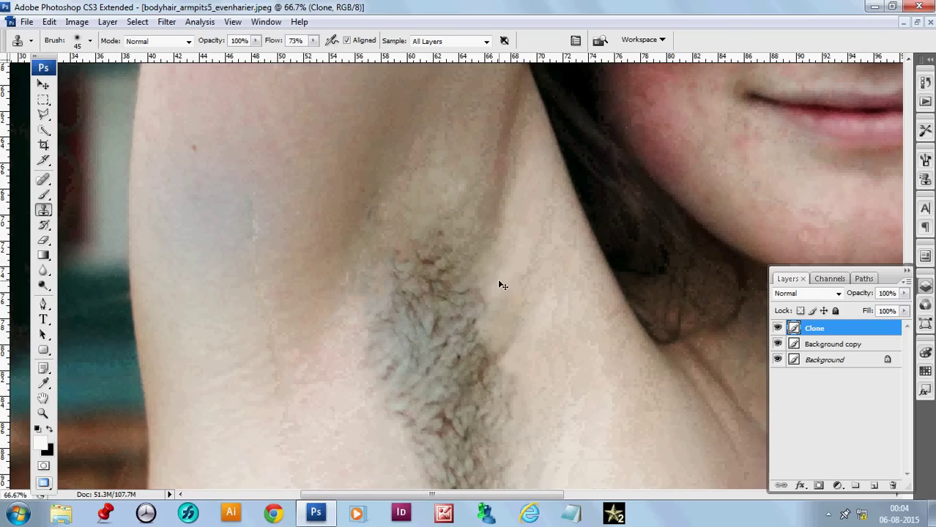
pyautogui.keyDown('alt'); pyautogui.click(461, 240); pyautogui.keyUp('alt')
pyautogui.moveTo(442, 252); pyautogui.dragTo(446, 248)
pyautogui.keyDown('alt'); pyautogui.click(461, 243); pyautogui.keyUp('alt')
pyautogui.click(448, 257)
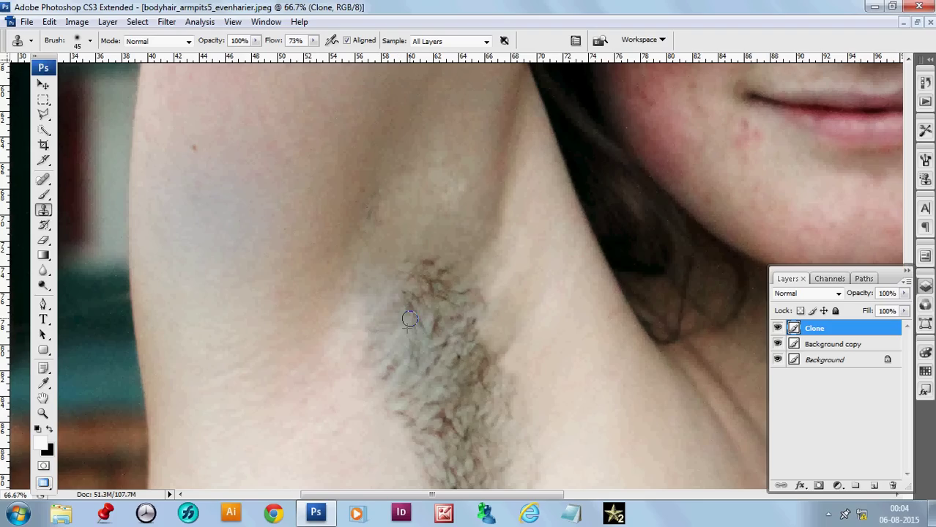
# Step: Clone smooth skin from the patch's left side over the hairs at its upper-left corner
pyautogui.keyDown('alt'); pyautogui.click(396, 325); pyautogui.keyUp('alt')
pyautogui.moveTo(413, 300); pyautogui.dragTo(409, 304)
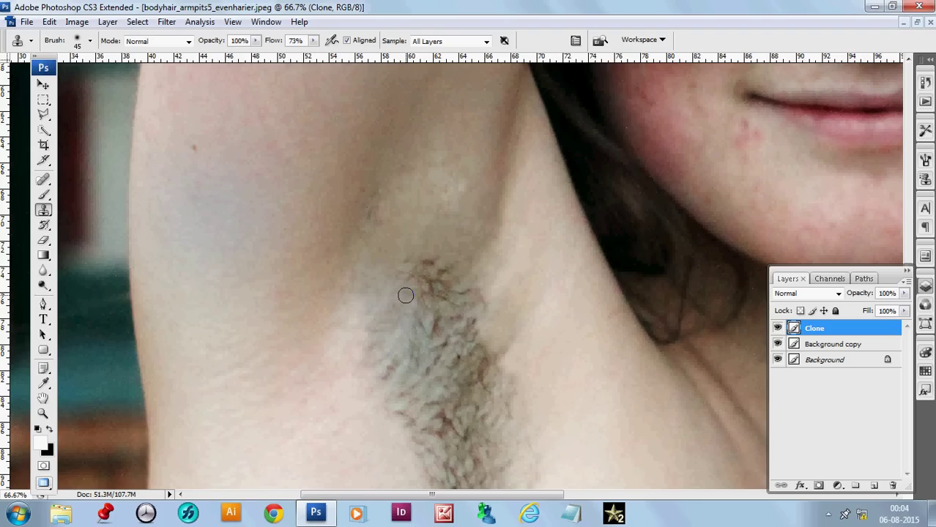
pyautogui.keyDown('alt'); pyautogui.click(400, 293); pyautogui.keyUp('alt')
pyautogui.click(409, 280)
pyautogui.keyDown('alt'); pyautogui.click(415, 284); pyautogui.keyUp('alt')
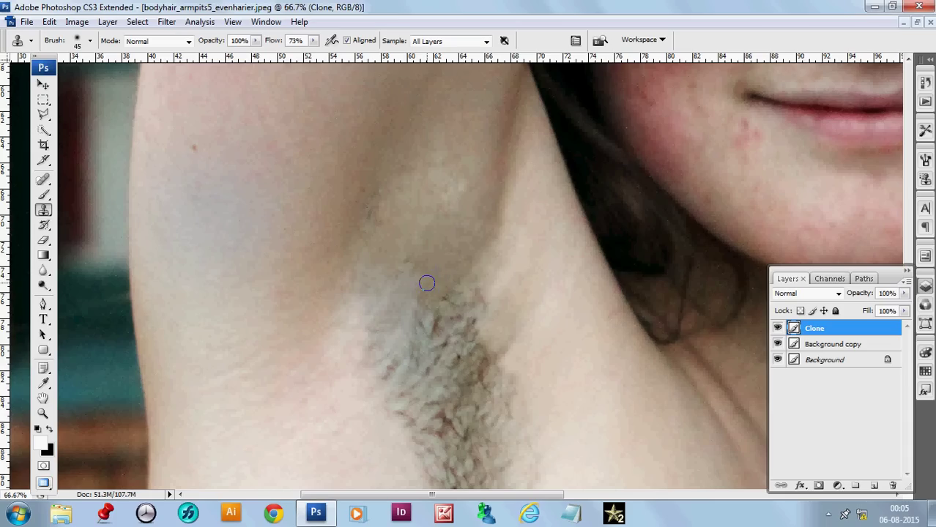
# Step: Clone skin from below and beside the hair patch over the hairs along its lower-left edge and at its bottom tip
pyautogui.moveTo(459, 299); pyautogui.dragTo(446, 233)
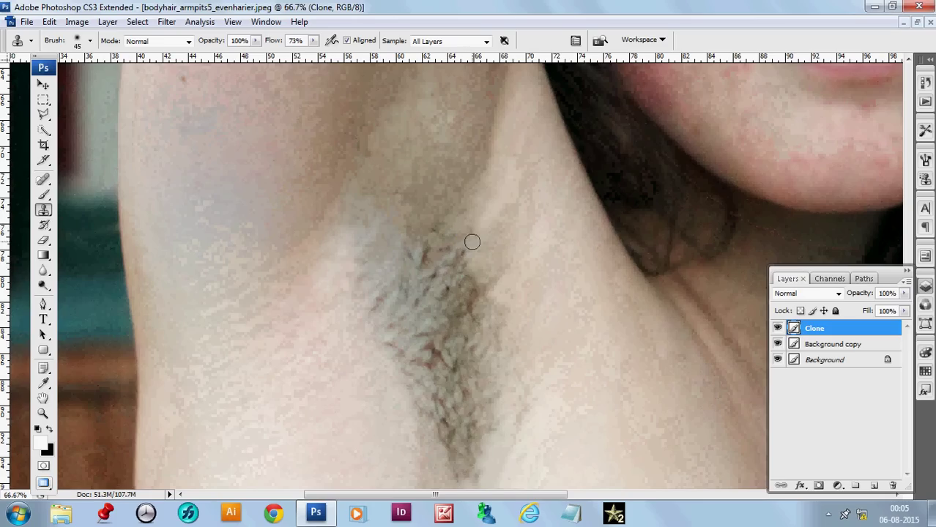
pyautogui.moveTo(483, 265); pyautogui.dragTo(495, 228)
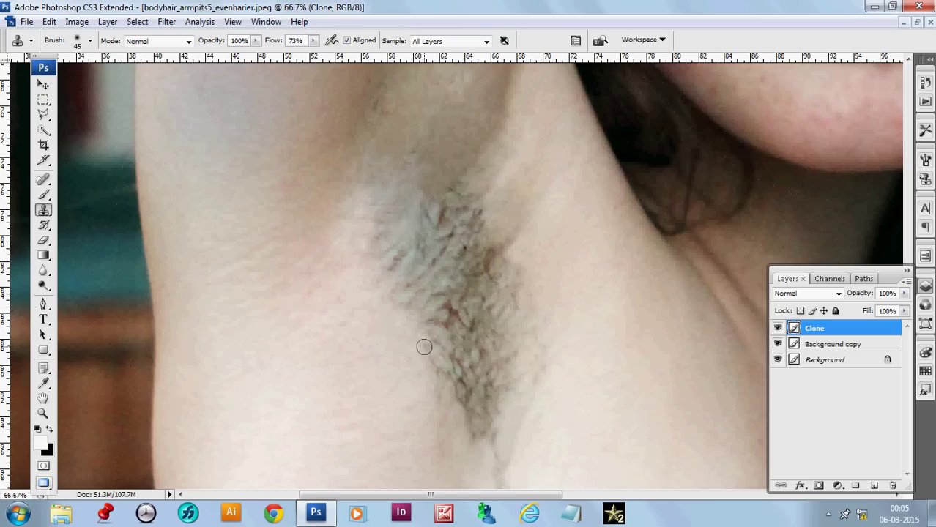
pyautogui.scroll(-3, 428, 344)
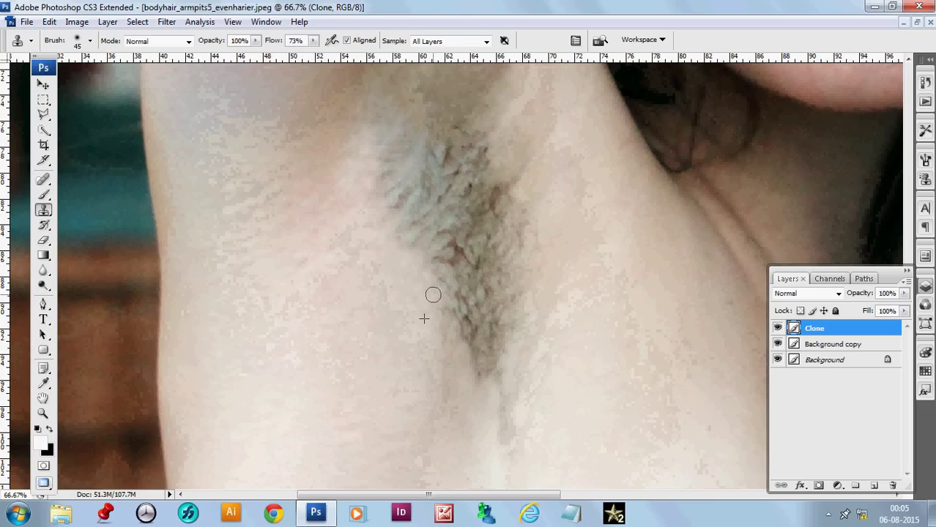
pyautogui.keyDown('alt'); pyautogui.click(463, 366); pyautogui.keyUp('alt')
pyautogui.click(468, 344)
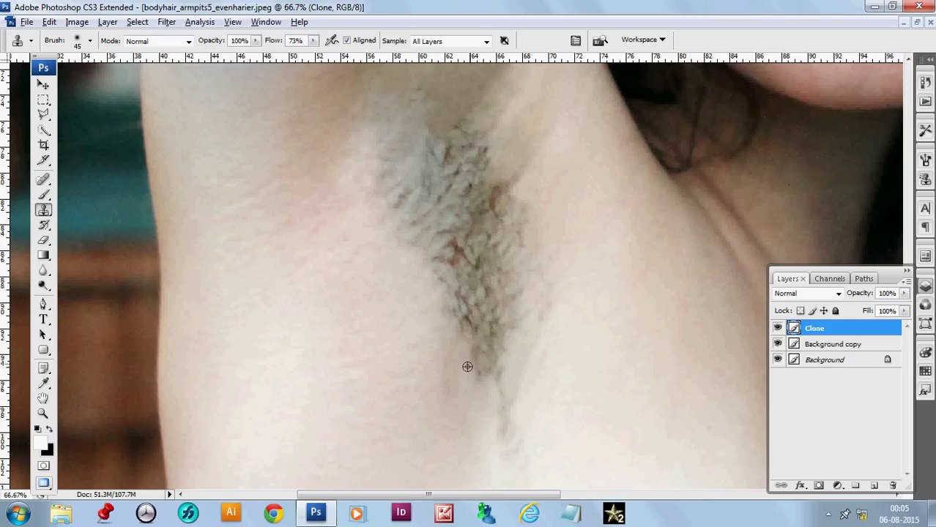
pyautogui.keyDown('alt'); pyautogui.click(467, 367); pyautogui.keyUp('alt')
pyautogui.click(472, 349)
pyautogui.keyDown('alt'); pyautogui.click(464, 375); pyautogui.keyUp('alt')
pyautogui.click(474, 362)
pyautogui.keyDown('alt'); pyautogui.click(475, 397); pyautogui.keyUp('alt')
pyautogui.click(481, 373)
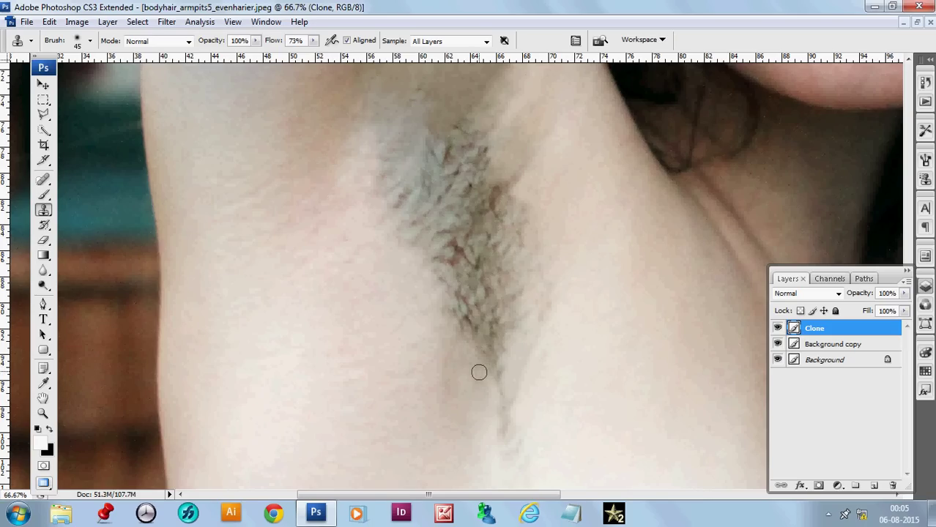
# Step: Sample skin to the right of the patch's bottom tip and clone it over the stray hairs trailing below the tip
pyautogui.keyDown('alt'); pyautogui.click(516, 361); pyautogui.keyUp('alt')
pyautogui.click(499, 372)
pyautogui.moveTo(509, 377)
pyautogui.mouseDown()
pyautogui.moveTo(502, 322)
pyautogui.moveTo(493, 354)
pyautogui.mouseUp()
pyautogui.keyDown('alt'); pyautogui.click(505, 320); pyautogui.keyUp('alt')
pyautogui.keyDown('alt'); pyautogui.click(511, 349); pyautogui.keyUp('alt')
pyautogui.click(502, 367)
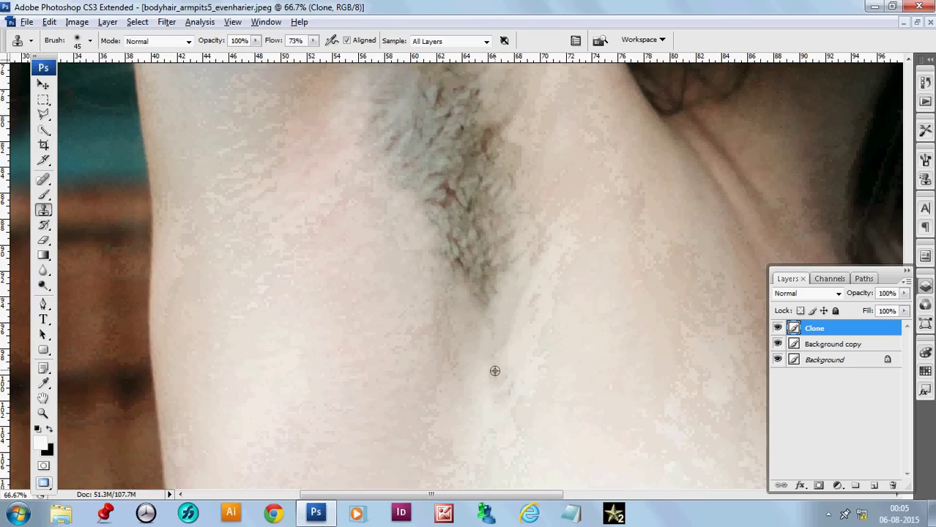
pyautogui.keyDown('alt'); pyautogui.click(498, 333); pyautogui.keyUp('alt')
pyautogui.moveTo(496, 364)
pyautogui.mouseDown()
pyautogui.moveTo(493, 382)
pyautogui.moveTo(508, 388)
pyautogui.mouseUp()
pyautogui.keyDown('alt'); pyautogui.click(516, 354); pyautogui.keyUp('alt')
# Step: Clone smooth skin from the right of the patch over the hairs along the upper half of its right edge
pyautogui.scroll(3, 514, 266)
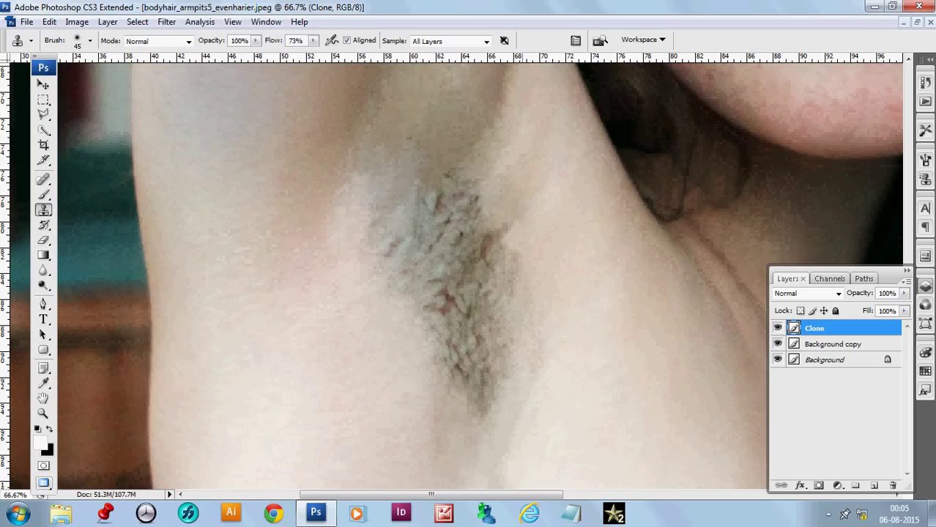
pyautogui.moveTo(504, 259)
pyautogui.mouseDown()
pyautogui.moveTo(508, 250)
pyautogui.moveTo(511, 277)
pyautogui.moveTo(502, 274)
pyautogui.mouseUp()
pyautogui.keyDown('alt'); pyautogui.click(522, 246); pyautogui.keyUp('alt')
pyautogui.keyDown('alt'); pyautogui.click(526, 256); pyautogui.keyUp('alt')
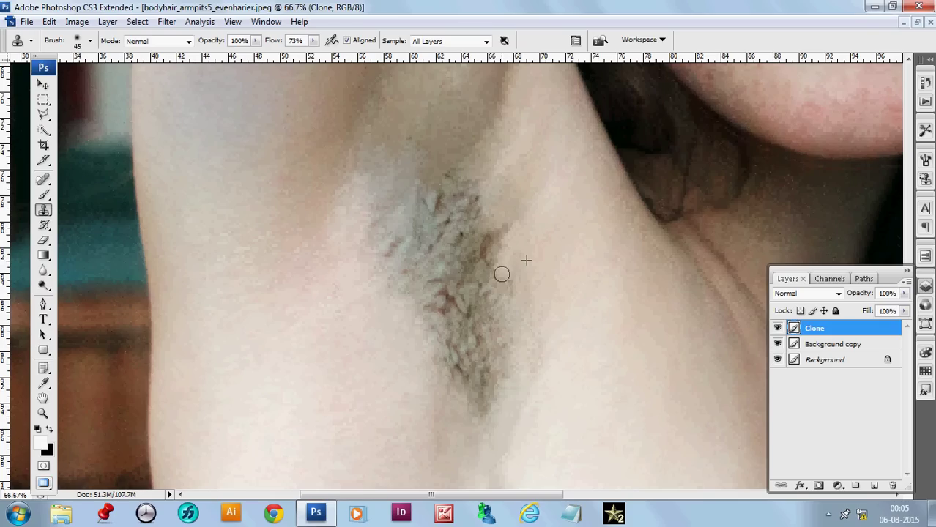
pyautogui.keyDown('alt'); pyautogui.click(525, 259); pyautogui.keyUp('alt')
pyautogui.keyDown('alt'); pyautogui.click(549, 248); pyautogui.keyUp('alt')
pyautogui.click(511, 289)
pyautogui.keyDown('alt'); pyautogui.click(520, 261); pyautogui.keyUp('alt')
pyautogui.click(508, 283)
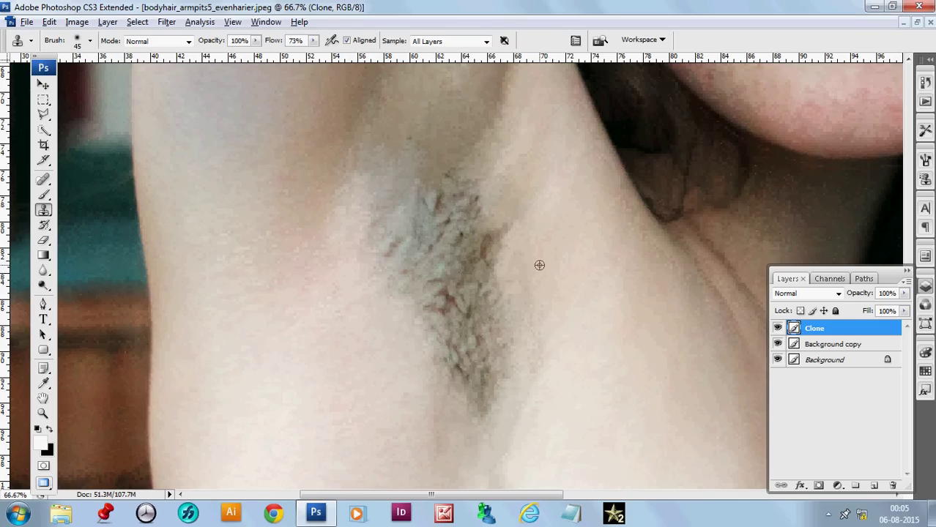
pyautogui.click(522, 283)
# Step: Resample skin beside the patch and clone it over the remaining hairs midway down its right edge
pyautogui.moveTo(534, 284); pyautogui.dragTo(537, 243)
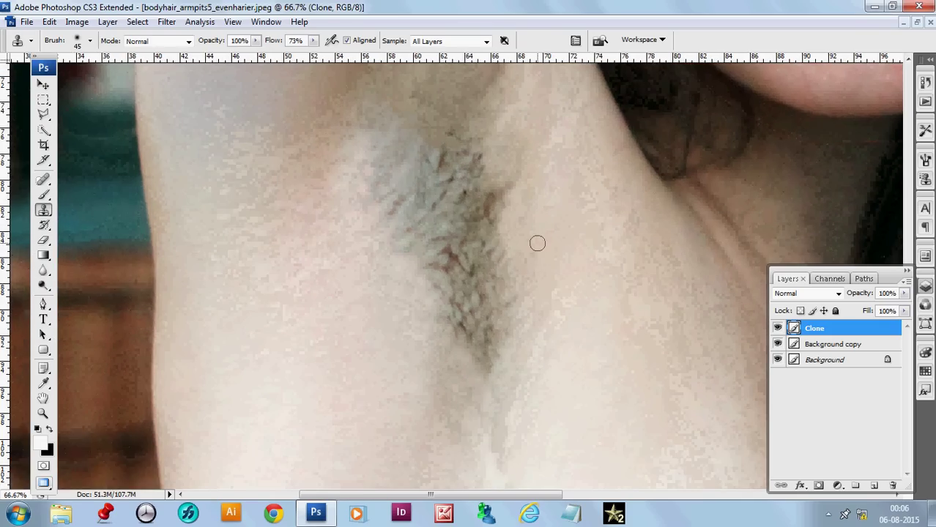
pyautogui.keyDown('alt'); pyautogui.click(520, 233); pyautogui.keyUp('alt')
pyautogui.click(502, 251)
pyautogui.click(501, 262)
pyautogui.keyDown('alt'); pyautogui.click(512, 242); pyautogui.keyUp('alt')
pyautogui.click(504, 266)
pyautogui.keyDown('alt'); pyautogui.click(535, 245); pyautogui.keyUp('alt')
pyautogui.moveTo(532, 251); pyautogui.dragTo(530, 258)
# Step: Clone skin from the right of the patch over the hairs along its lower-right edge at 66.7% zoom
pyautogui.keyDown('ctrl'); pyautogui.keyDown('alt'); pyautogui.click(527, 278); pyautogui.keyUp('alt'); pyautogui.keyUp('ctrl')
pyautogui.keyDown('ctrl'); pyautogui.keyDown('alt'); pyautogui.click(520, 235); pyautogui.keyUp('alt'); pyautogui.keyUp('ctrl')
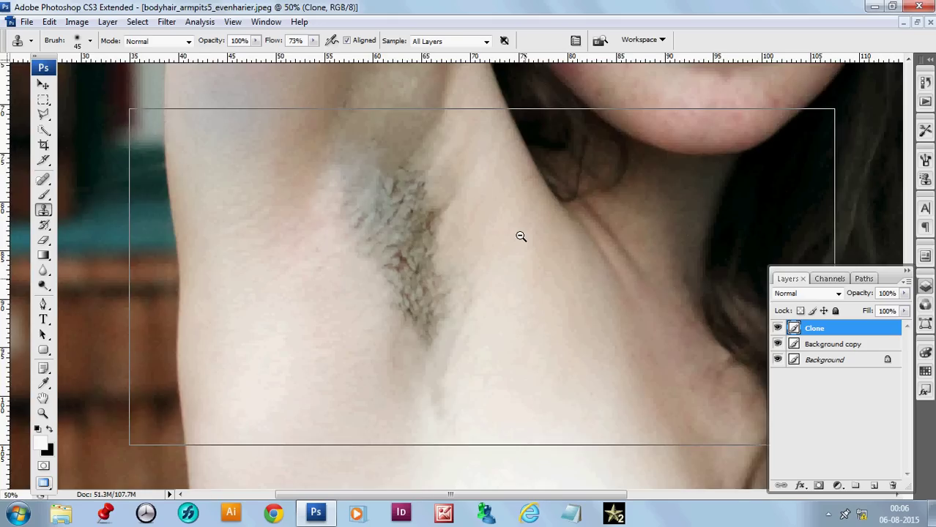
pyautogui.keyDown('ctrl'); pyautogui.click(410, 271); pyautogui.keyUp('ctrl')
pyautogui.keyDown('ctrl'); pyautogui.click(476, 275); pyautogui.keyUp('ctrl')
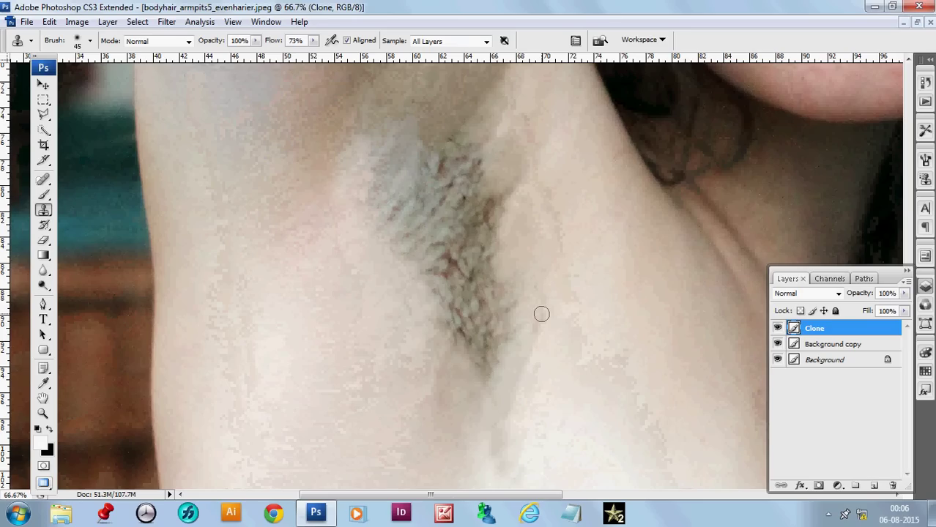
pyautogui.keyDown('alt'); pyautogui.click(542, 277); pyautogui.keyUp('alt')
pyautogui.moveTo(518, 324); pyautogui.dragTo(515, 333)
pyautogui.keyDown('alt'); pyautogui.click(542, 271); pyautogui.keyUp('alt')
pyautogui.moveTo(512, 294)
pyautogui.mouseDown()
pyautogui.moveTo(519, 273)
pyautogui.moveTo(496, 287)
pyautogui.moveTo(496, 303)
pyautogui.mouseUp()
pyautogui.keyDown('alt'); pyautogui.click(533, 251); pyautogui.keyUp('alt')
pyautogui.keyDown('alt'); pyautogui.click(539, 270); pyautogui.keyUp('alt')
pyautogui.moveTo(524, 291)
pyautogui.mouseDown()
pyautogui.moveTo(505, 320)
pyautogui.moveTo(493, 312)
pyautogui.moveTo(485, 322)
pyautogui.moveTo(501, 314)
pyautogui.moveTo(546, 233)
pyautogui.moveTo(523, 264)
pyautogui.moveTo(531, 269)
pyautogui.moveTo(509, 263)
pyautogui.moveTo(522, 264)
pyautogui.moveTo(502, 287)
pyautogui.moveTo(509, 298)
pyautogui.mouseUp()
pyautogui.keyDown('alt'); pyautogui.click(519, 284); pyautogui.keyUp('alt')
# Step: Sample fresh skin at several points around the patch's right side and clone it to narrow the patch down to its tip
pyautogui.keyDown('alt'); pyautogui.click(508, 314); pyautogui.keyUp('alt')
pyautogui.keyDown('alt'); pyautogui.click(504, 291); pyautogui.keyUp('alt')
pyautogui.keyDown('alt'); pyautogui.click(537, 241); pyautogui.keyUp('alt')
pyautogui.keyDown('alt'); pyautogui.click(539, 242); pyautogui.keyUp('alt')
pyautogui.keyDown('alt'); pyautogui.click(534, 245); pyautogui.keyUp('alt')
pyautogui.keyDown('alt'); pyautogui.click(523, 247); pyautogui.keyUp('alt')
pyautogui.keyDown('alt'); pyautogui.click(533, 239); pyautogui.keyUp('alt')
pyautogui.keyDown('alt'); pyautogui.click(497, 312); pyautogui.keyUp('alt')
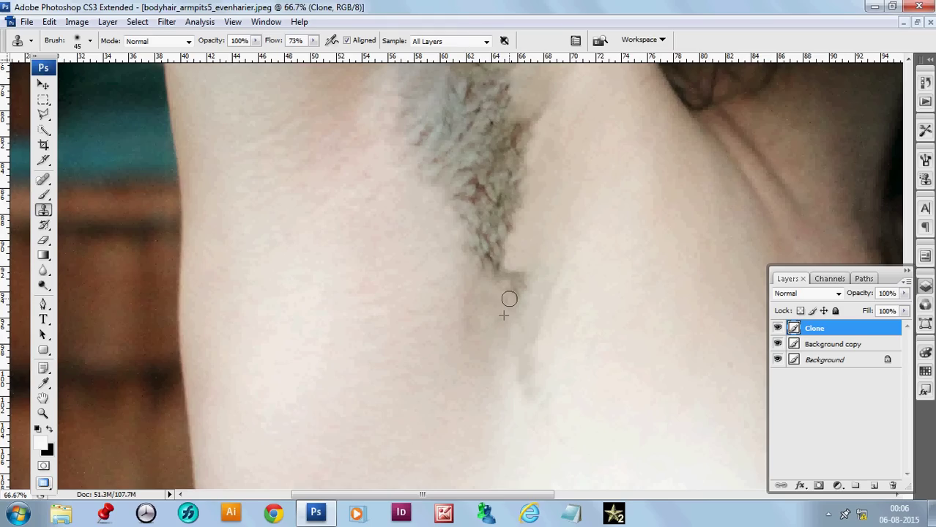
# Step: Undo one clone stroke and clone clean skin over the dark smudge just below the patch's bottom tip
pyautogui.keyDown('alt'); pyautogui.click(528, 263); pyautogui.keyUp('alt')
pyautogui.moveTo(520, 270); pyautogui.dragTo(519, 275)
pyautogui.hotkey('ctrl', 'z')
pyautogui.click(519, 284)
pyautogui.keyDown('alt'); pyautogui.click(540, 274); pyautogui.keyUp('alt')
pyautogui.click(519, 290)
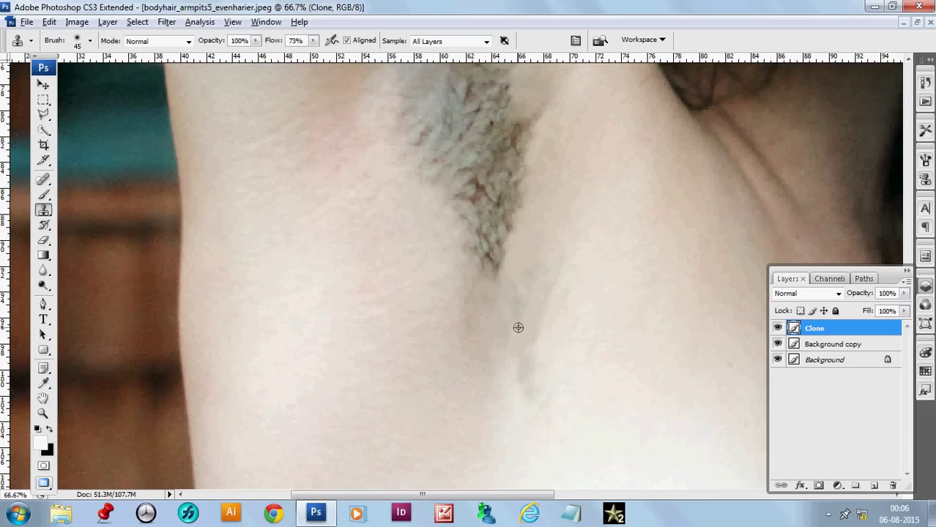
# Step: Clone skin over the hairs at the patch's top centre and upper-right part
pyautogui.moveTo(558, 196); pyautogui.dragTo(558, 279)
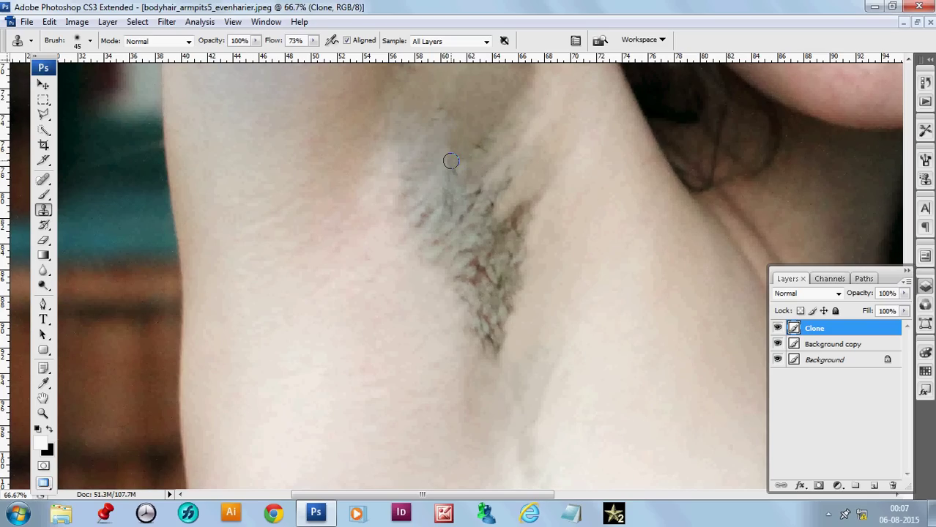
pyautogui.moveTo(468, 151)
pyautogui.mouseDown()
pyautogui.moveTo(447, 247)
pyautogui.moveTo(516, 220)
pyautogui.mouseUp()
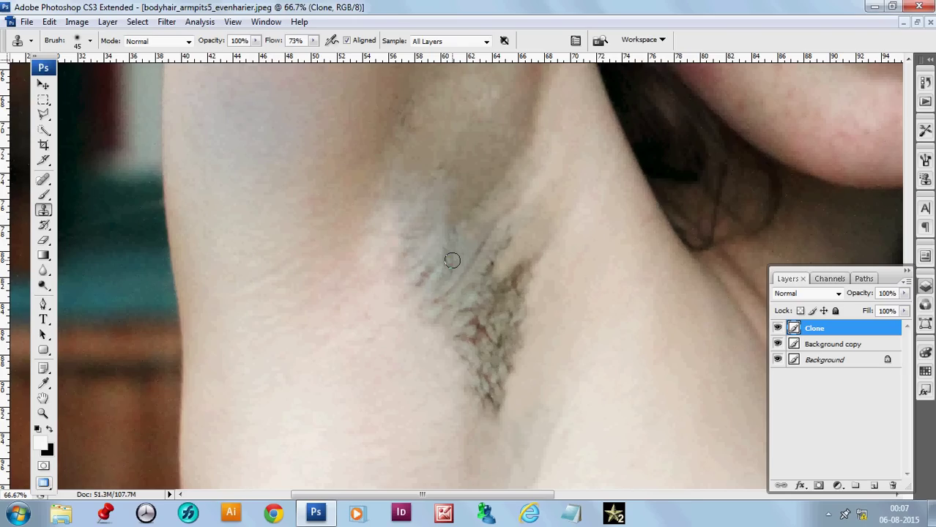
pyautogui.moveTo(452, 261); pyautogui.dragTo(446, 271)
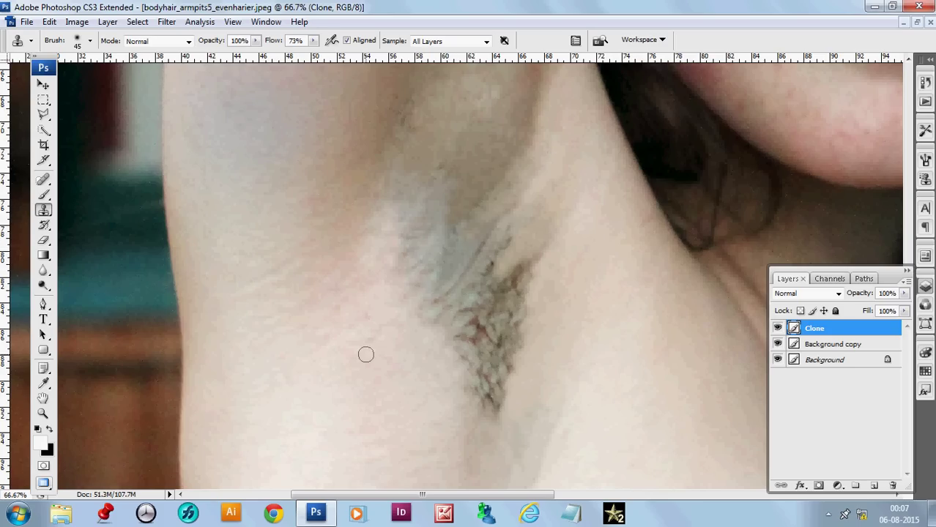
# Step: Set the clone flow to 18% and softly clone skin over the greyish upper-left area of the patch
pyautogui.keyDown('ctrl'); pyautogui.keyDown('alt'); pyautogui.click(511, 307); pyautogui.keyUp('alt'); pyautogui.keyUp('ctrl')
pyautogui.keyDown('ctrl'); pyautogui.keyDown('alt'); pyautogui.click(509, 306); pyautogui.keyUp('alt'); pyautogui.keyUp('ctrl')
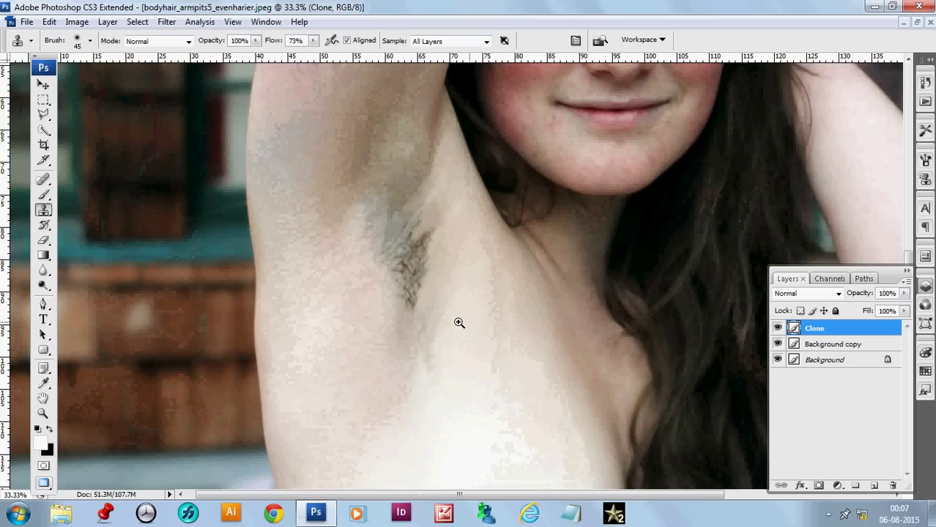
pyautogui.keyDown('ctrl'); pyautogui.click(401, 229); pyautogui.keyUp('ctrl')
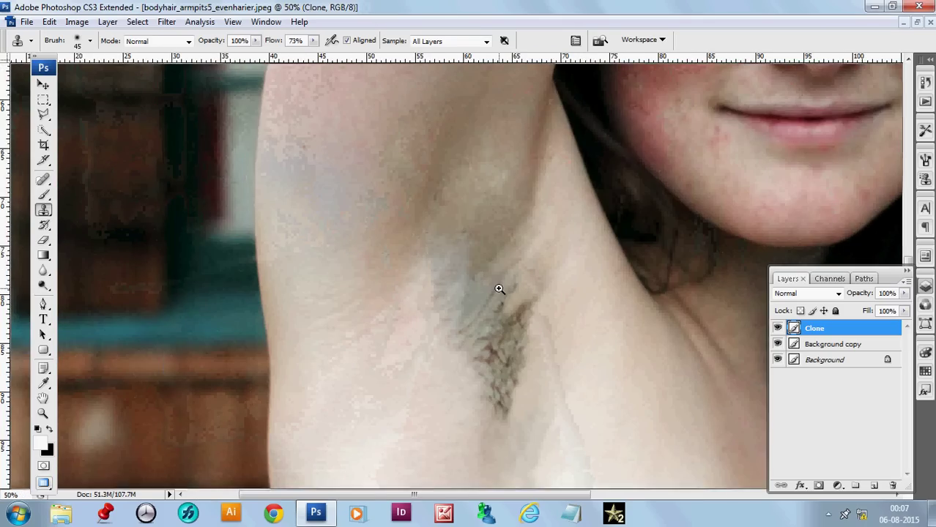
pyautogui.keyDown('ctrl'); pyautogui.click(498, 291); pyautogui.keyUp('ctrl')
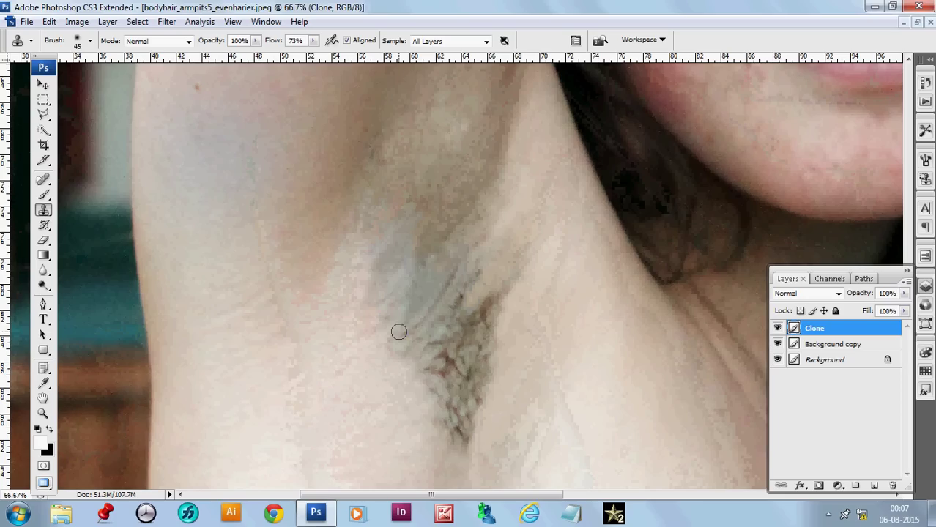
pyautogui.click(313, 41)
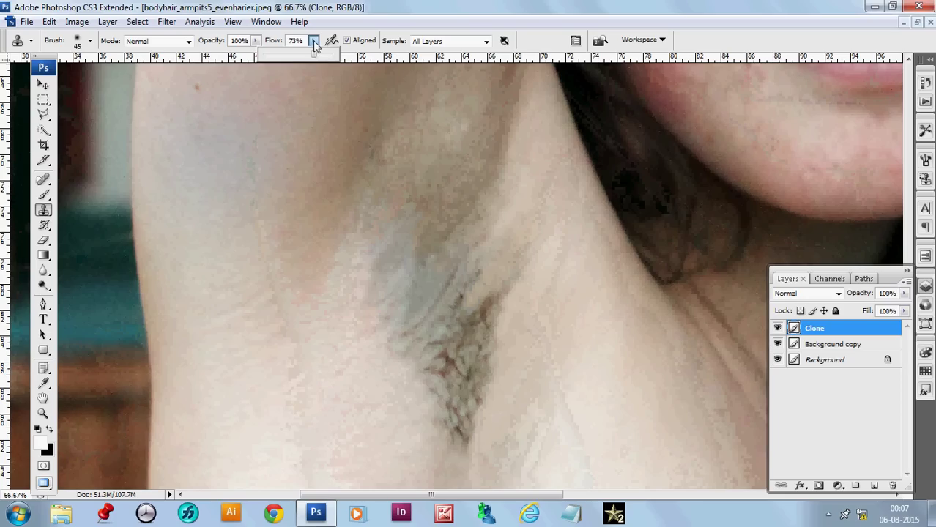
pyautogui.click(276, 54)
pyautogui.click(376, 282)
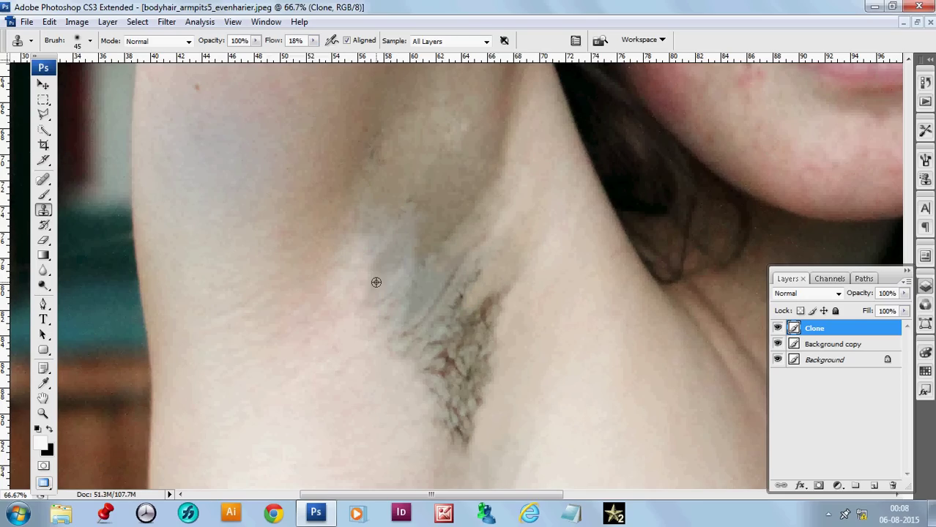
pyautogui.keyDown('alt'); pyautogui.click(378, 283); pyautogui.keyUp('alt')
pyautogui.moveTo(376, 285); pyautogui.dragTo(389, 272)
# Step: Set the clone flow to 25% and clone skin over the patch's left edge
pyautogui.moveTo(476, 355); pyautogui.dragTo(476, 309)
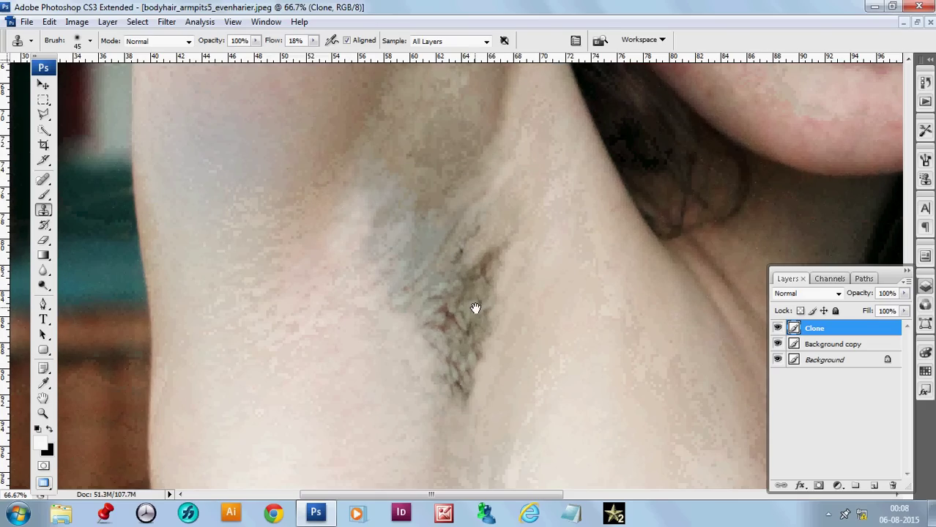
pyautogui.click(314, 41)
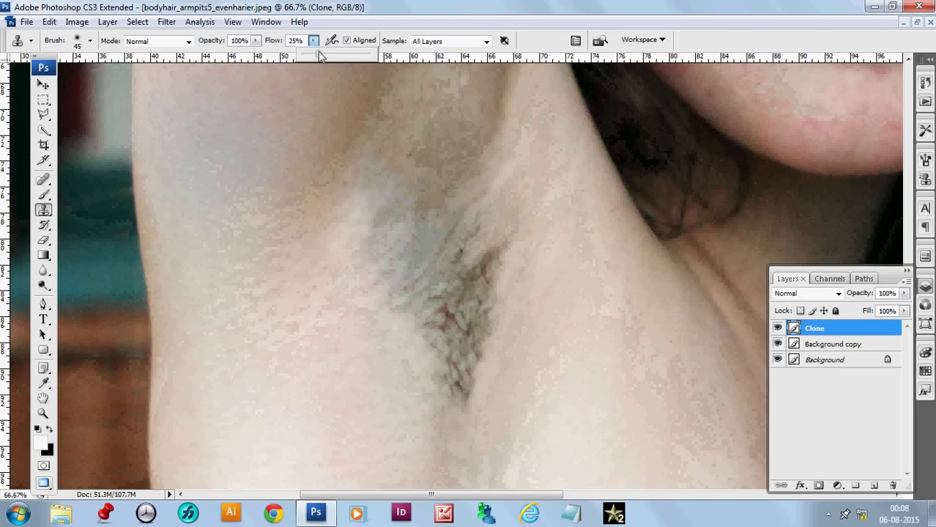
pyautogui.click(426, 352)
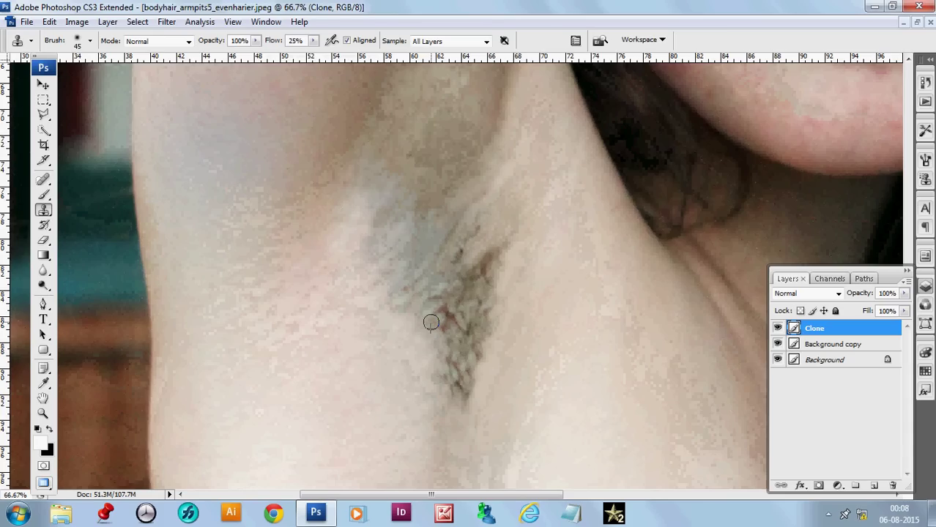
# Step: Set the clone flow to 36% and clone skin from the patch's upper right diagonally down over its dark hairs
pyautogui.click(314, 41)
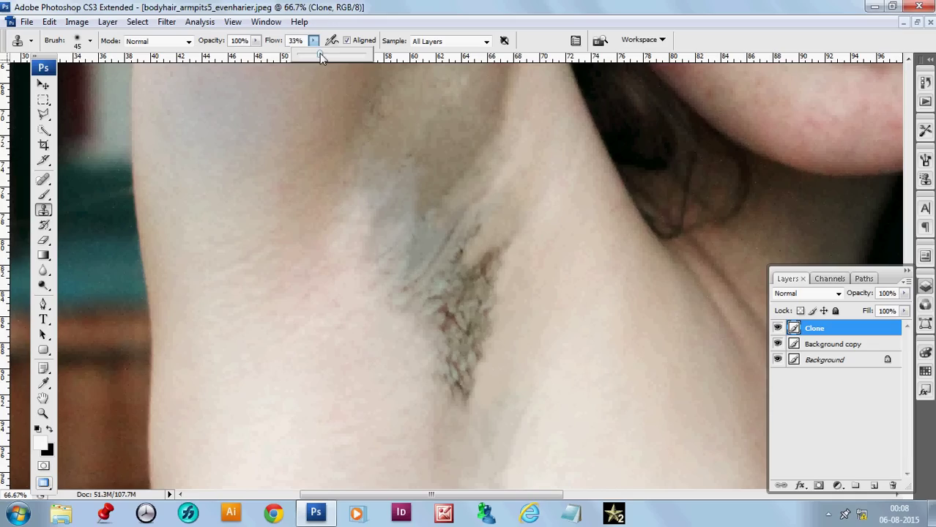
pyautogui.keyDown('alt'); pyautogui.click(484, 204); pyautogui.keyUp('alt')
pyautogui.moveTo(478, 221)
pyautogui.mouseDown()
pyautogui.moveTo(458, 253)
pyautogui.moveTo(478, 234)
pyautogui.moveTo(449, 260)
pyautogui.moveTo(486, 262)
pyautogui.moveTo(490, 249)
pyautogui.moveTo(473, 272)
pyautogui.moveTo(484, 247)
pyautogui.moveTo(454, 279)
pyautogui.mouseUp()
pyautogui.keyDown('alt'); pyautogui.click(473, 245); pyautogui.keyUp('alt')
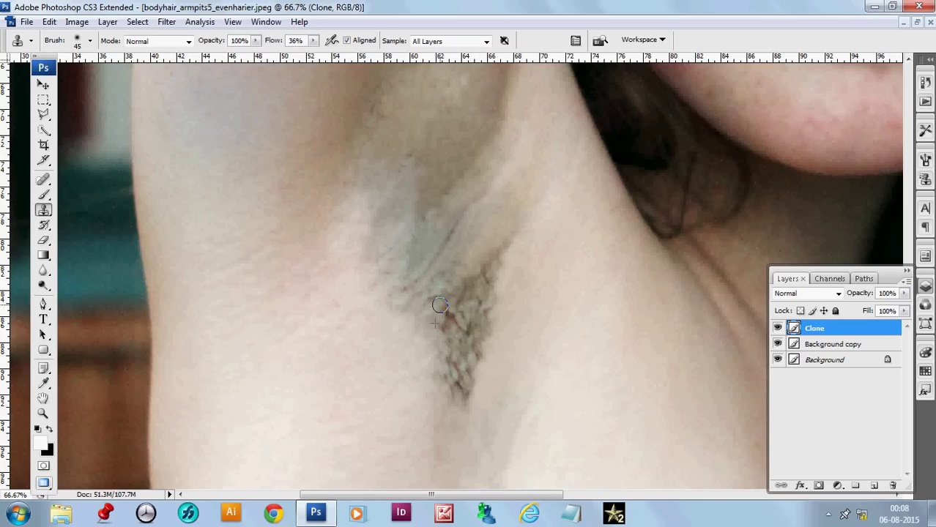
# Step: Clone skin from below the patch's left side over the reddish hairs at its left centre
pyautogui.keyDown('alt'); pyautogui.click(438, 343); pyautogui.keyUp('alt')
pyautogui.moveTo(446, 320)
pyautogui.mouseDown()
pyautogui.moveTo(445, 328)
pyautogui.moveTo(447, 316)
pyautogui.moveTo(421, 318)
pyautogui.moveTo(439, 292)
pyautogui.mouseUp()
pyautogui.keyDown('alt'); pyautogui.click(423, 336); pyautogui.keyUp('alt')
pyautogui.keyDown('alt'); pyautogui.click(407, 332); pyautogui.keyUp('alt')
pyautogui.click(419, 316)
pyautogui.keyDown('alt'); pyautogui.click(430, 330); pyautogui.keyUp('alt')
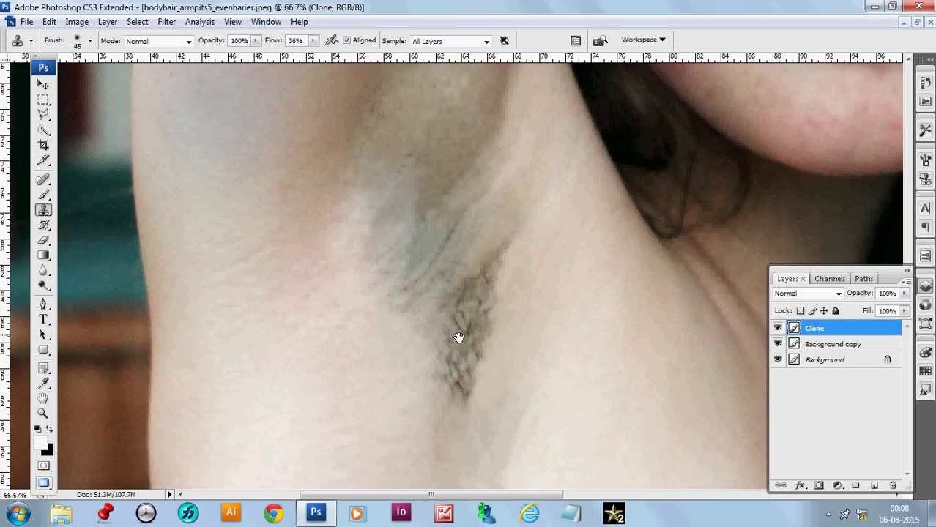
# Step: Clone skin from the lower left of the remaining patch over the hairs along its lower-left edge
pyautogui.scroll(-3, 451, 279)
pyautogui.keyDown('alt'); pyautogui.click(432, 356); pyautogui.keyUp('alt')
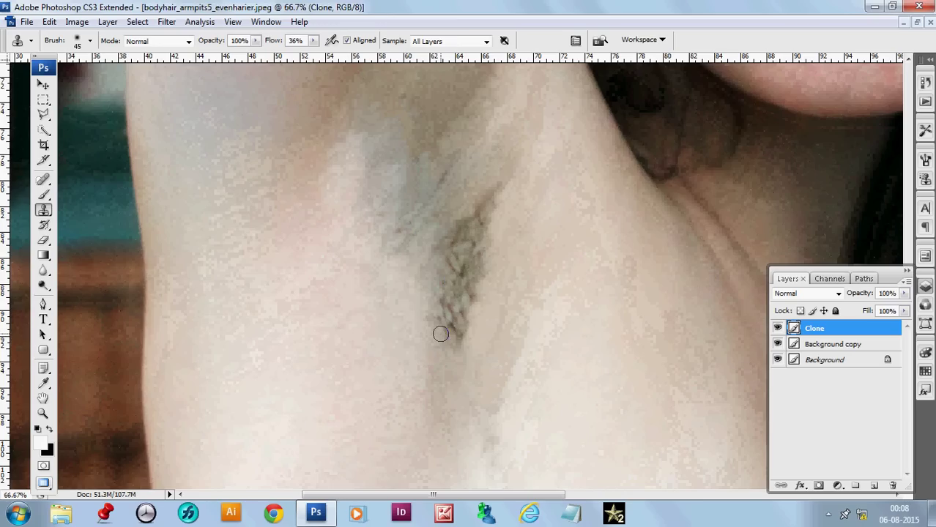
pyautogui.click(440, 334)
pyautogui.moveTo(440, 323); pyautogui.dragTo(422, 338)
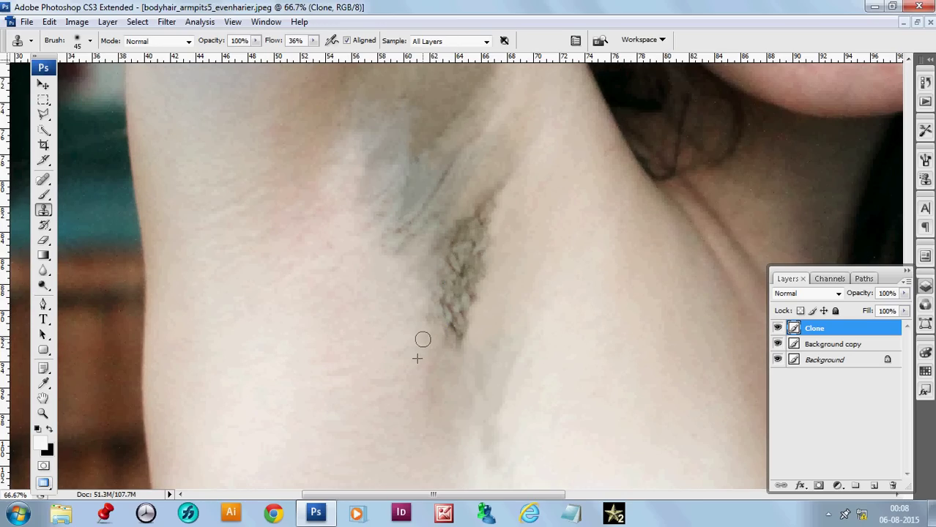
pyautogui.keyDown('alt'); pyautogui.click(429, 412); pyautogui.keyUp('alt')
pyautogui.keyDown('alt'); pyautogui.click(439, 360); pyautogui.keyUp('alt')
pyautogui.click(449, 340)
pyautogui.moveTo(449, 340); pyautogui.dragTo(446, 322)
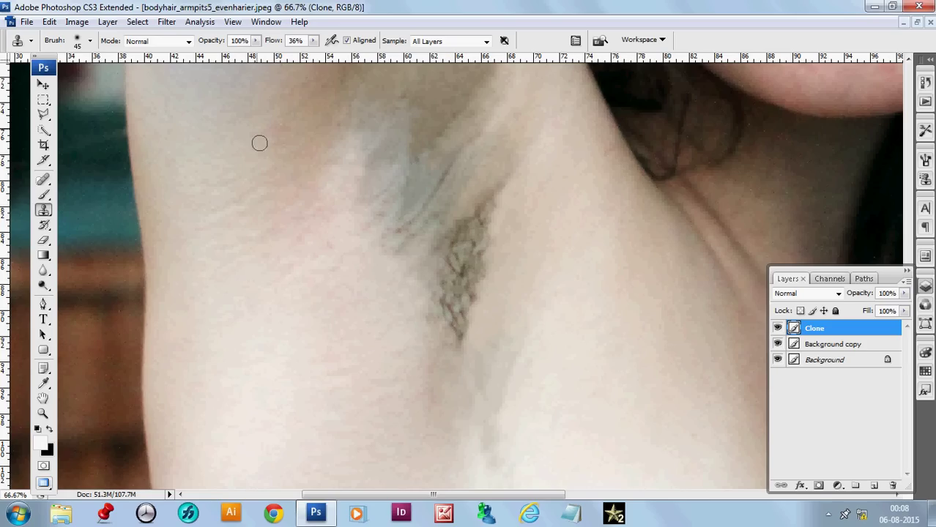
# Step: Set the clone flow to 45% and clone skin from below over the dark hairs at the patch's bottom tip
pyautogui.click(313, 40)
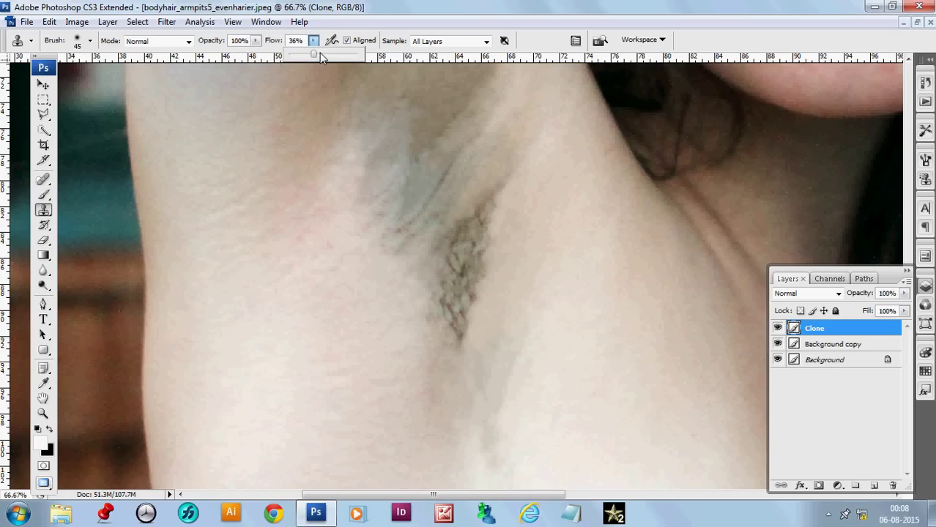
pyautogui.keyDown('alt'); pyautogui.click(452, 352); pyautogui.keyUp('alt')
pyautogui.click(457, 332)
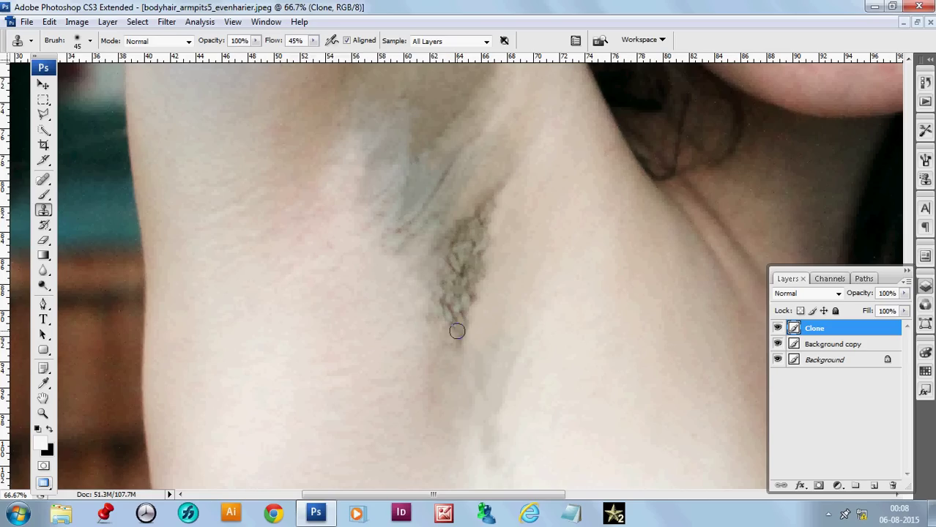
pyautogui.click(454, 338)
pyautogui.keyDown('alt'); pyautogui.click(454, 370); pyautogui.keyUp('alt')
pyautogui.click(455, 337)
pyautogui.click(459, 334)
# Step: Resample skin around the bottom tip and clone it upward over the lowest remaining hairs and the adjoining left edge
pyautogui.keyDown('alt'); pyautogui.click(470, 336); pyautogui.keyUp('alt')
pyautogui.click(470, 321)
pyautogui.keyDown('alt'); pyautogui.click(453, 342); pyautogui.keyUp('alt')
pyautogui.click(454, 319)
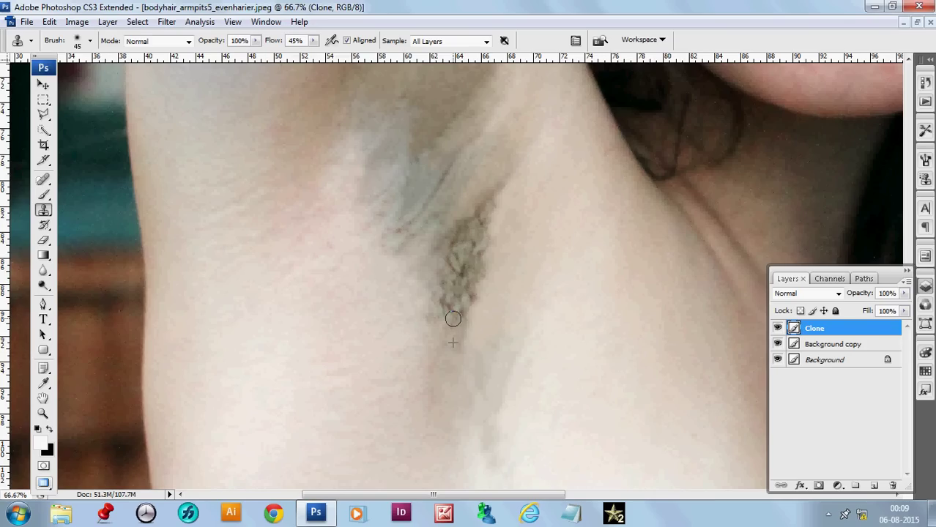
pyautogui.click(454, 311)
pyautogui.click(450, 317)
pyautogui.keyDown('alt'); pyautogui.click(440, 340); pyautogui.keyUp('alt')
pyautogui.moveTo(440, 318)
pyautogui.mouseDown()
pyautogui.moveTo(438, 309)
pyautogui.moveTo(429, 315)
pyautogui.mouseUp()
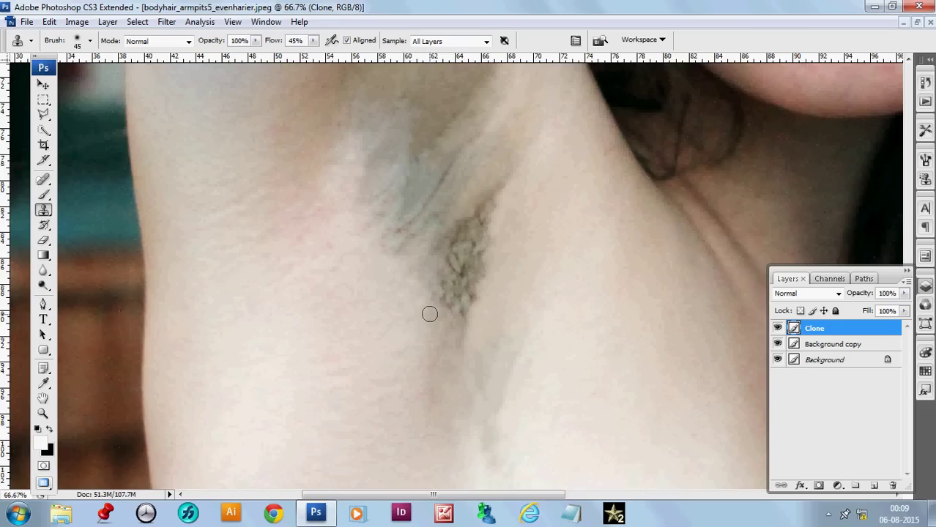
# Step: Clone skin from the lower left over the dark hairs at the bottom tip of the remaining patch
pyautogui.moveTo(480, 288); pyautogui.dragTo(474, 400)
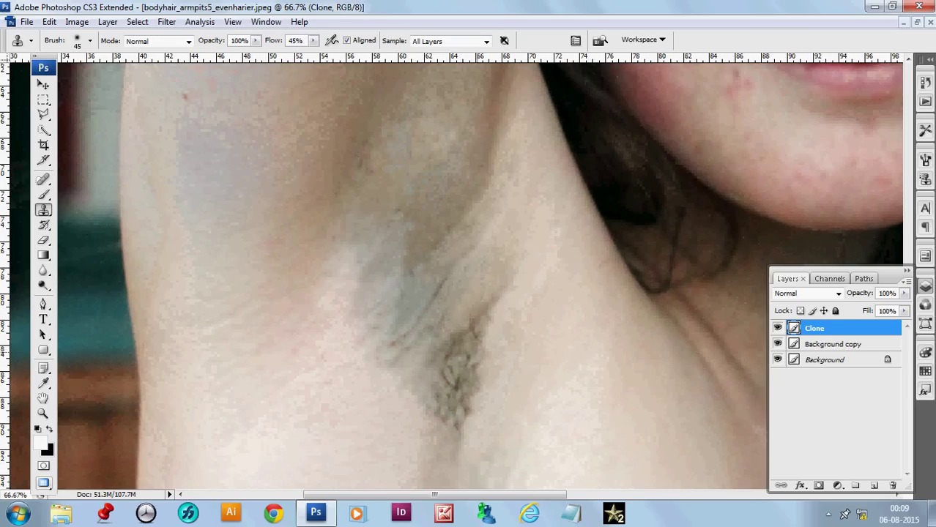
pyautogui.moveTo(421, 425)
pyautogui.mouseDown()
pyautogui.moveTo(429, 411)
pyautogui.moveTo(441, 413)
pyautogui.moveTo(439, 422)
pyautogui.mouseUp()
pyautogui.keyDown('alt'); pyautogui.click(430, 441); pyautogui.keyUp('alt')
pyautogui.click(443, 422)
# Step: Resample skin beside the bottom tip and clone it over the hairs along the patch's lower-right edge
pyautogui.keyDown('alt'); pyautogui.click(446, 453); pyautogui.keyUp('alt')
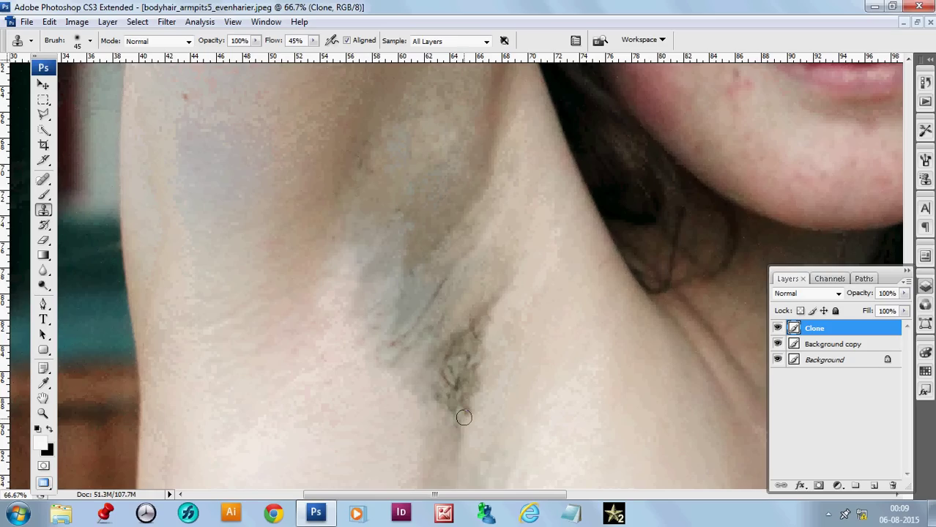
pyautogui.keyDown('alt'); pyautogui.click(471, 430); pyautogui.keyUp('alt')
pyautogui.click(470, 406)
pyautogui.keyDown('alt'); pyautogui.click(479, 400); pyautogui.keyUp('alt')
pyautogui.moveTo(478, 386); pyautogui.dragTo(473, 410)
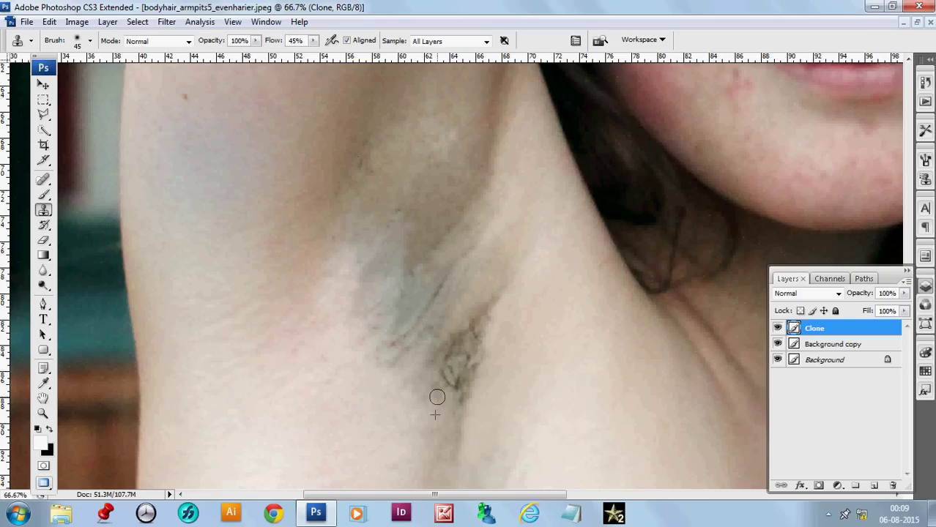
# Step: Clone skin from the lower left and below over the dark hairs in the centre of the remaining patch
pyautogui.moveTo(451, 397)
pyautogui.mouseDown()
pyautogui.moveTo(448, 370)
pyautogui.moveTo(461, 363)
pyautogui.moveTo(454, 371)
pyautogui.mouseUp()
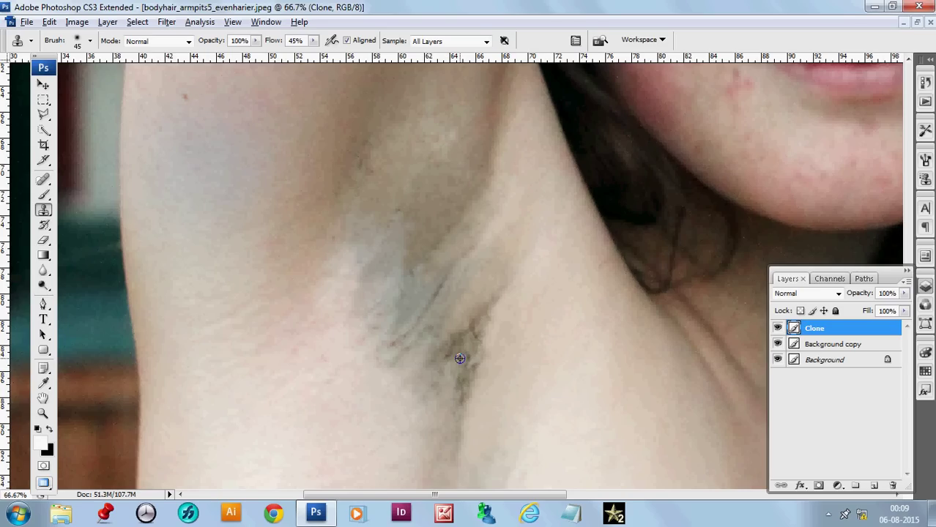
pyautogui.keyDown('alt'); pyautogui.click(433, 402); pyautogui.keyUp('alt')
pyautogui.click(441, 380)
pyautogui.keyDown('alt'); pyautogui.click(453, 390); pyautogui.keyUp('alt')
pyautogui.click(467, 359)
pyautogui.click(457, 382)
pyautogui.moveTo(458, 386); pyautogui.dragTo(461, 376)
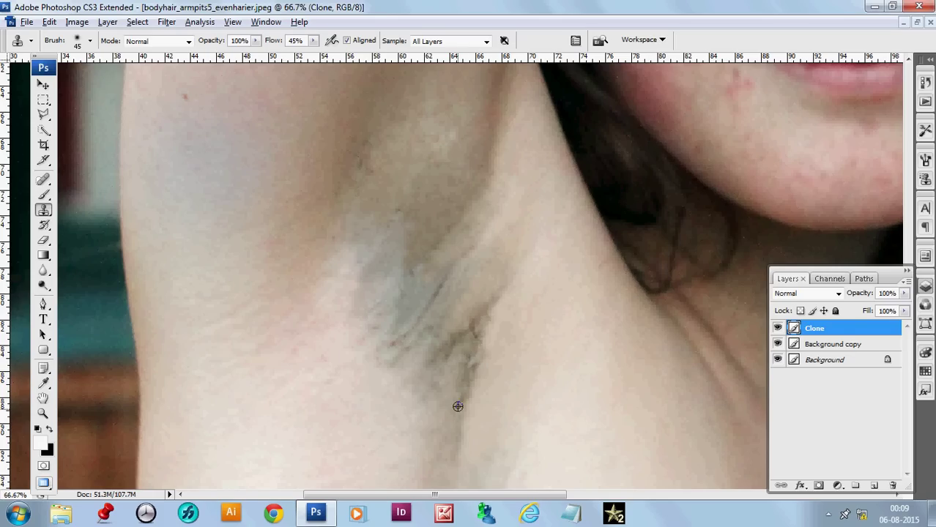
# Step: Clone skin from just below over the dark line where the patch meets the armpit crease
pyautogui.click(458, 397)
pyautogui.keyDown('alt'); pyautogui.click(450, 414); pyautogui.keyUp('alt')
pyautogui.moveTo(459, 392)
pyautogui.mouseDown()
pyautogui.moveTo(465, 377)
pyautogui.moveTo(458, 401)
pyautogui.mouseUp()
# Step: Clone adjacent skin over the dark hairs along the right edge of the patch, down to the crease
pyautogui.keyDown('alt'); pyautogui.click(453, 411); pyautogui.keyUp('alt')
pyautogui.click(474, 332)
pyautogui.keyDown('alt'); pyautogui.click(493, 332); pyautogui.keyUp('alt')
pyautogui.click(485, 352)
pyautogui.moveTo(484, 352); pyautogui.dragTo(477, 374)
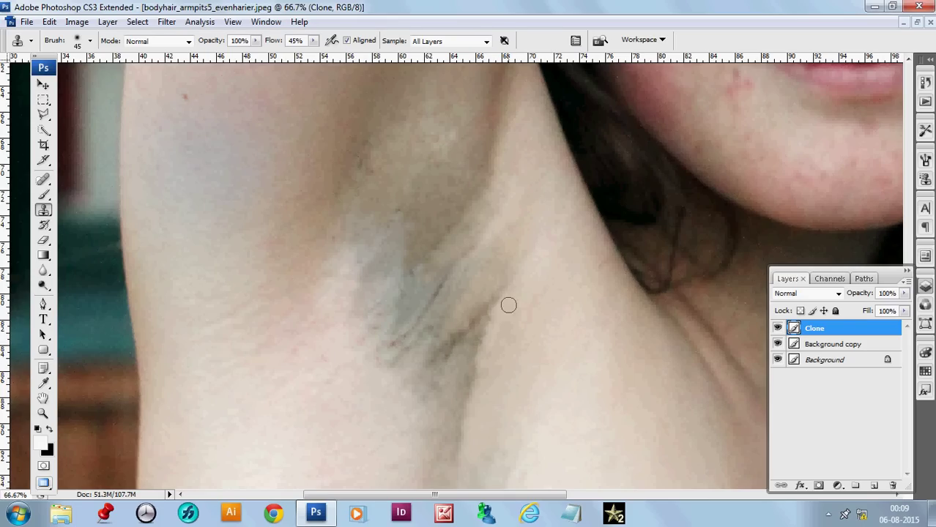
pyautogui.click(499, 331)
# Step: Reduce the clone brush to 35 and clone nearby skin over the last dark hairs at the patch's upper right
pyautogui.keyDown('alt'); pyautogui.click(466, 349); pyautogui.keyUp('alt')
pyautogui.click(468, 336)
pyautogui.moveTo(469, 336); pyautogui.dragTo(470, 333)
pyautogui.press('[')
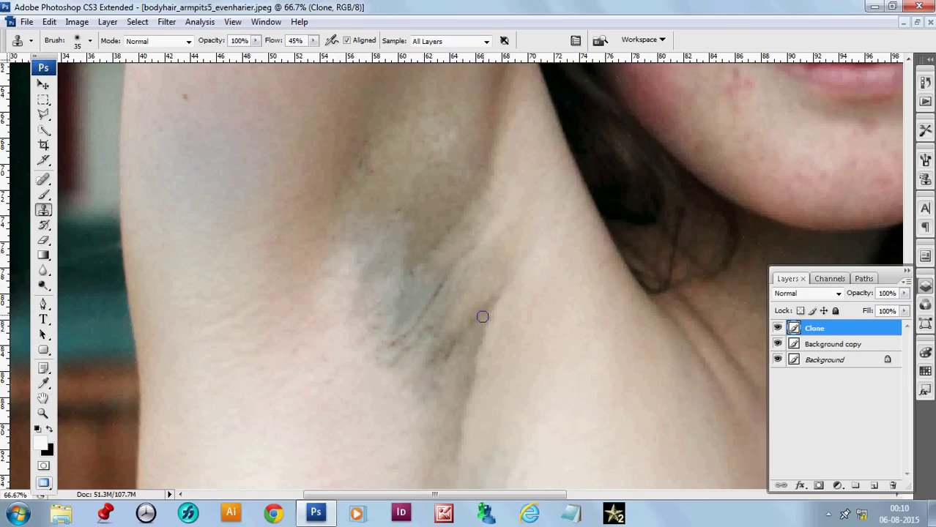
pyautogui.keyDown('alt'); pyautogui.click(493, 328); pyautogui.keyUp('alt')
pyautogui.keyDown('alt'); pyautogui.click(469, 347); pyautogui.keyUp('alt')
pyautogui.moveTo(480, 337); pyautogui.dragTo(488, 320)
# Step: Enlarge the clone brush to 60 and clone the lighter skin over the left edge of the bluish shadow
pyautogui.keyDown('alt'); pyautogui.click(483, 352); pyautogui.keyUp('alt')
pyautogui.keyDown('alt'); pyautogui.click(483, 370); pyautogui.keyUp('alt')
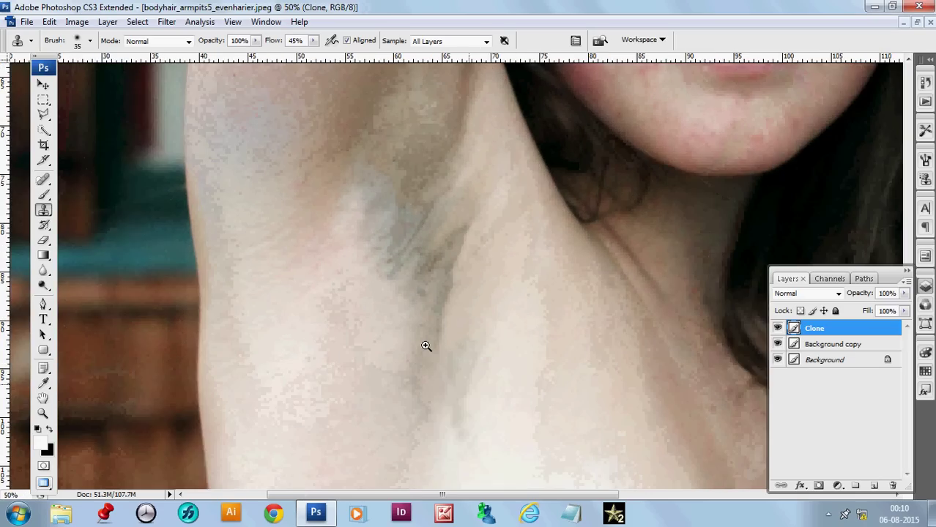
pyautogui.moveTo(423, 207); pyautogui.dragTo(461, 329)
pyautogui.keyDown('ctrl'); pyautogui.click(469, 341); pyautogui.keyUp('ctrl')
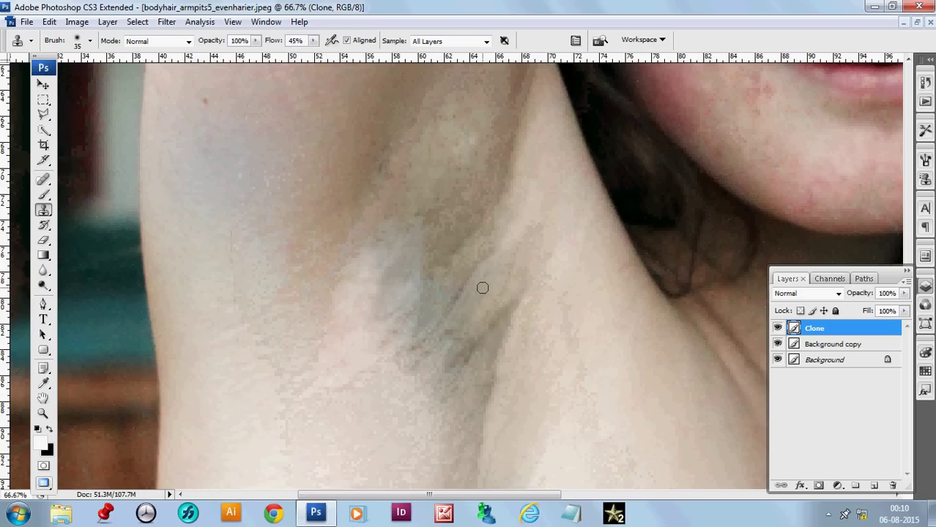
pyautogui.press(']')
pyautogui.keyDown('alt'); pyautogui.click(397, 293); pyautogui.keyUp('alt')
pyautogui.click(408, 283)
pyautogui.keyDown('alt'); pyautogui.click(402, 288); pyautogui.keyUp('alt')
pyautogui.click(414, 279)
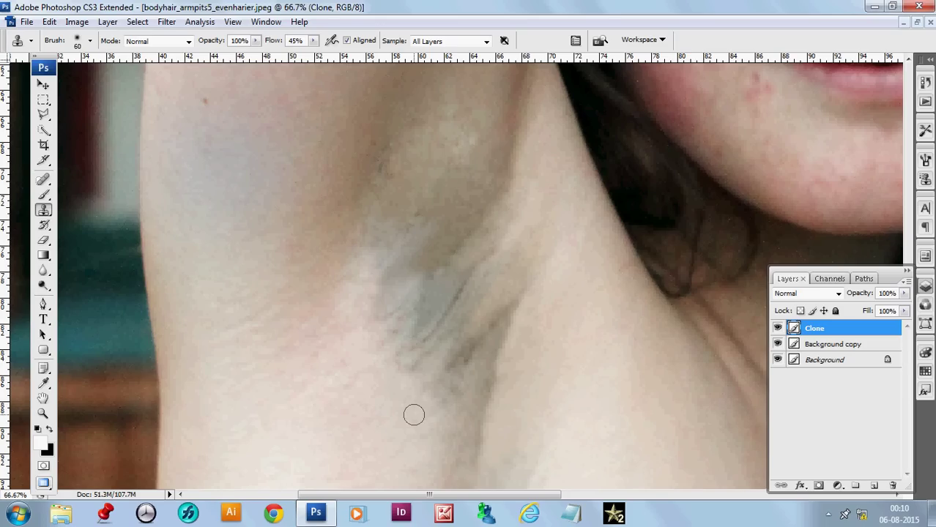
# Step: Resample the pinkish skin beside the bluish shadow and blend it further into the shadow's left side
pyautogui.keyDown('alt'); pyautogui.click(517, 390); pyautogui.keyUp('alt')
pyautogui.keyDown('alt'); pyautogui.click(517, 390); pyautogui.keyUp('alt')
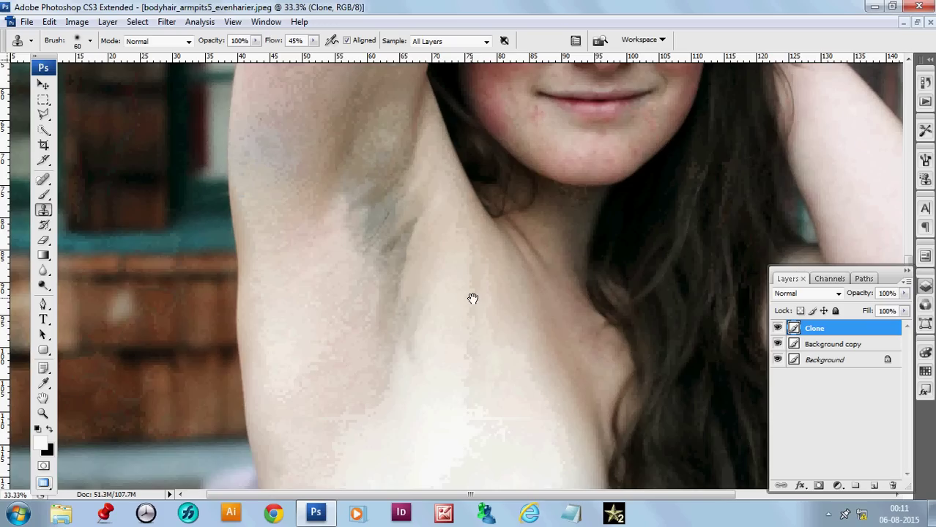
pyautogui.moveTo(472, 298); pyautogui.dragTo(473, 362)
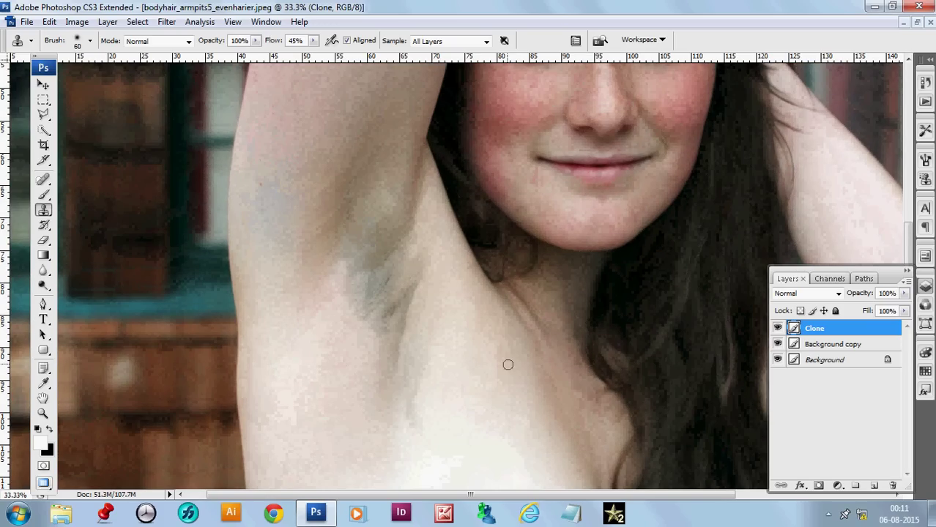
pyautogui.keyDown('ctrl'); pyautogui.click(391, 267); pyautogui.keyUp('ctrl')
pyautogui.keyDown('ctrl'); pyautogui.click(418, 259); pyautogui.keyUp('ctrl')
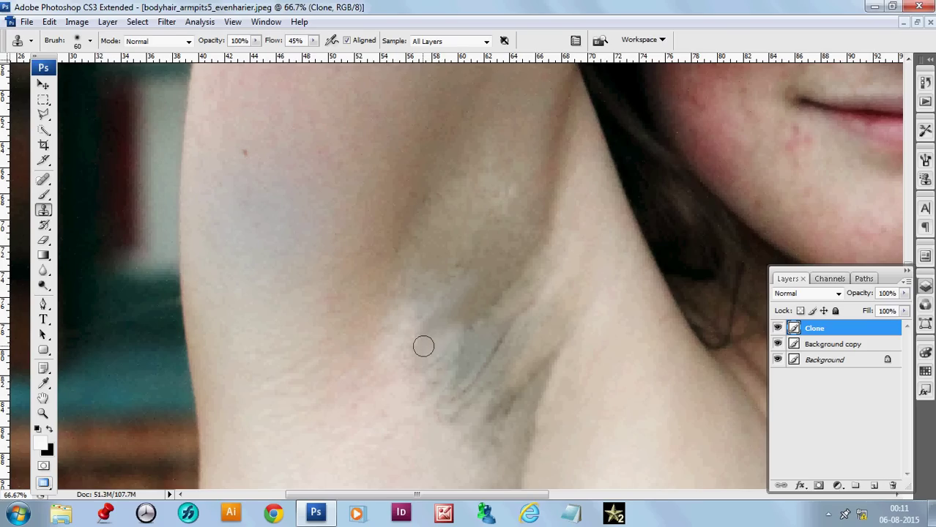
pyautogui.keyDown('alt'); pyautogui.click(403, 366); pyautogui.keyUp('alt')
pyautogui.click(412, 351)
pyautogui.keyDown('alt'); pyautogui.click(420, 353); pyautogui.keyUp('alt')
pyautogui.keyDown('alt'); pyautogui.click(433, 345); pyautogui.keyUp('alt')
# Step: Compare the armpit before and after retouching by repeatedly hiding and showing the Clone layer
pyautogui.keyDown('alt'); pyautogui.click(566, 376); pyautogui.keyUp('alt')
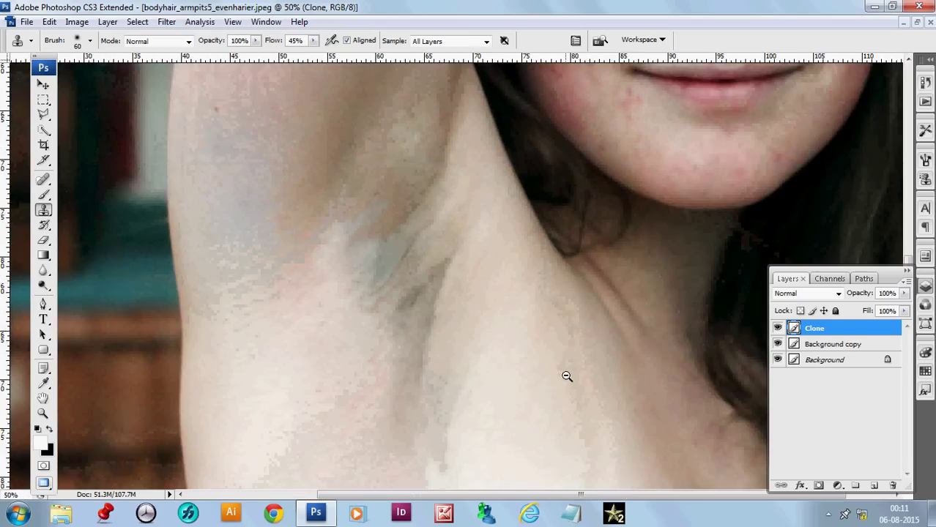
pyautogui.keyDown('alt'); pyautogui.click(566, 376); pyautogui.keyUp('alt')
pyautogui.moveTo(479, 310); pyautogui.dragTo(506, 393)
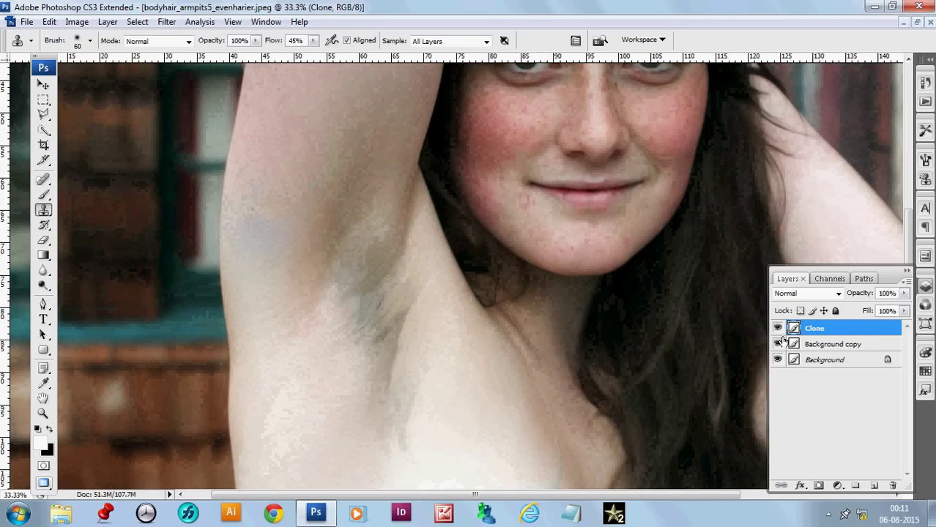
pyautogui.click(778, 329)
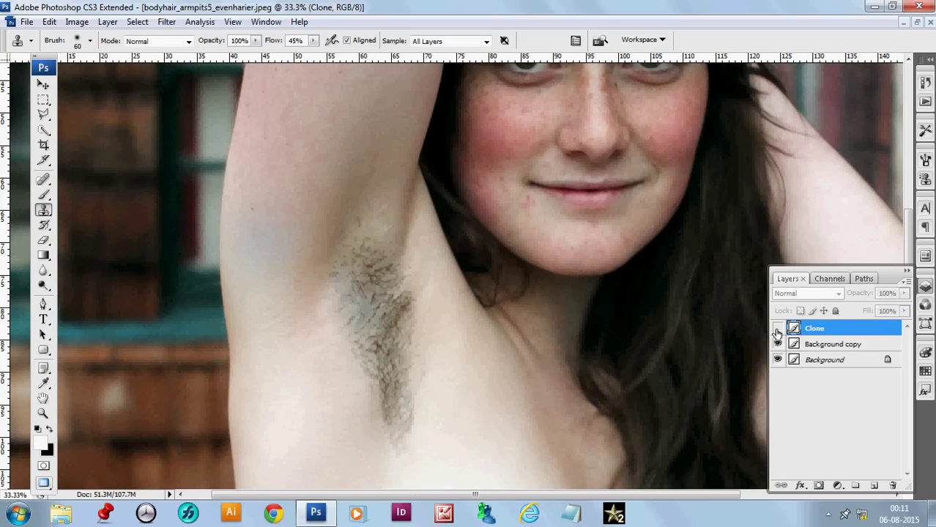
pyautogui.click(778, 329)
pyautogui.click(777, 331)
pyautogui.click(778, 331)
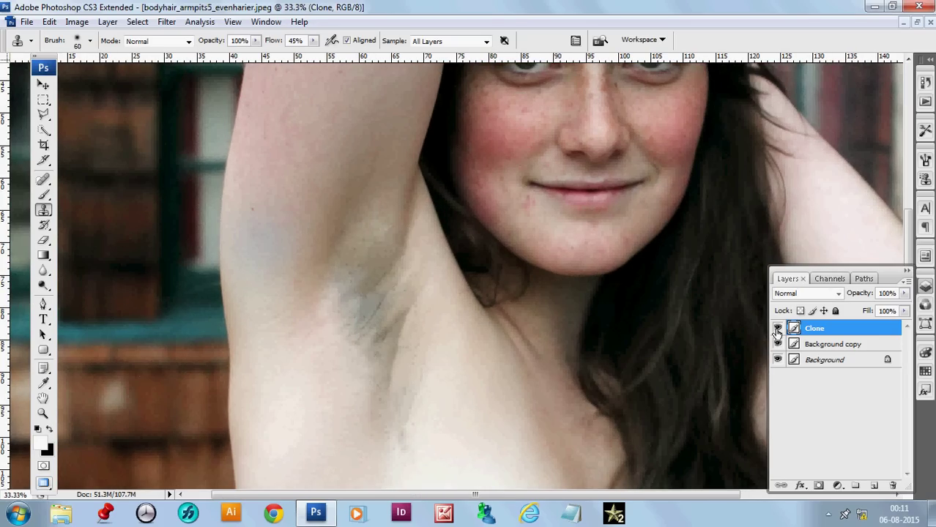
pyautogui.click(777, 331)
pyautogui.click(778, 331)
pyautogui.click(778, 331)
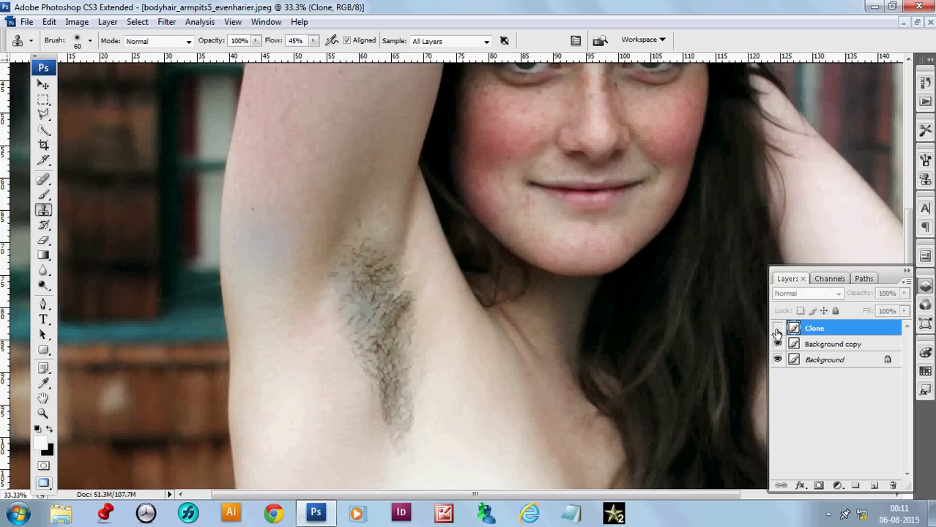
pyautogui.click(778, 331)
pyautogui.click(778, 331)
pyautogui.click(777, 332)
pyautogui.click(777, 331)
pyautogui.click(778, 331)
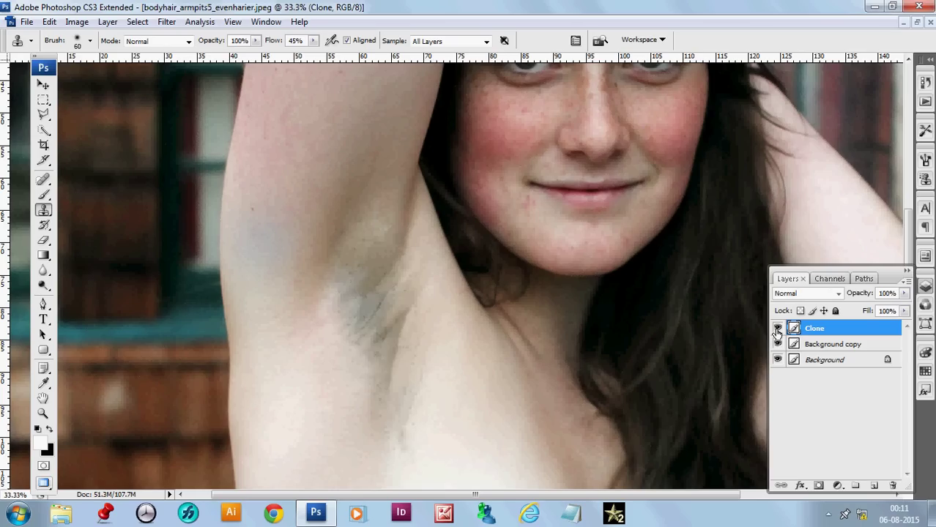
pyautogui.click(778, 331)
pyautogui.click(778, 331)
pyautogui.click(778, 331)
pyautogui.click(778, 331)
pyautogui.click(778, 331)
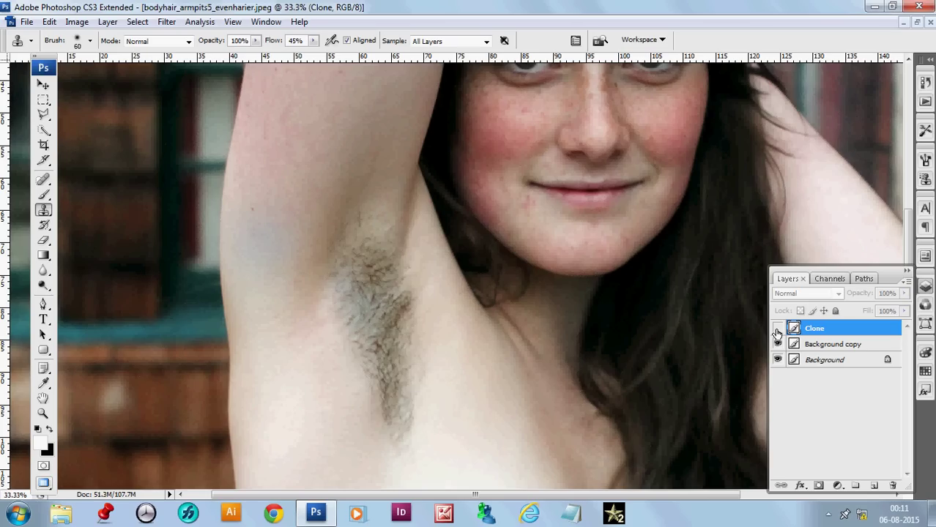
pyautogui.click(778, 331)
pyautogui.click(778, 331)
pyautogui.click(778, 331)
pyautogui.click(778, 331)
pyautogui.click(778, 331)
# Step: Clone neighbouring skin over the right edge of the armpit crease and the dark streak above it
pyautogui.click(397, 350)
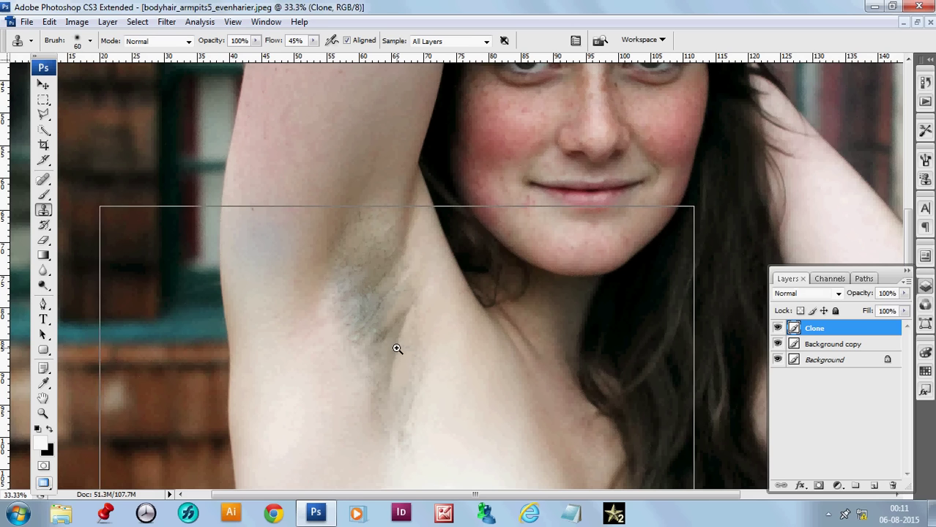
pyautogui.click(484, 272)
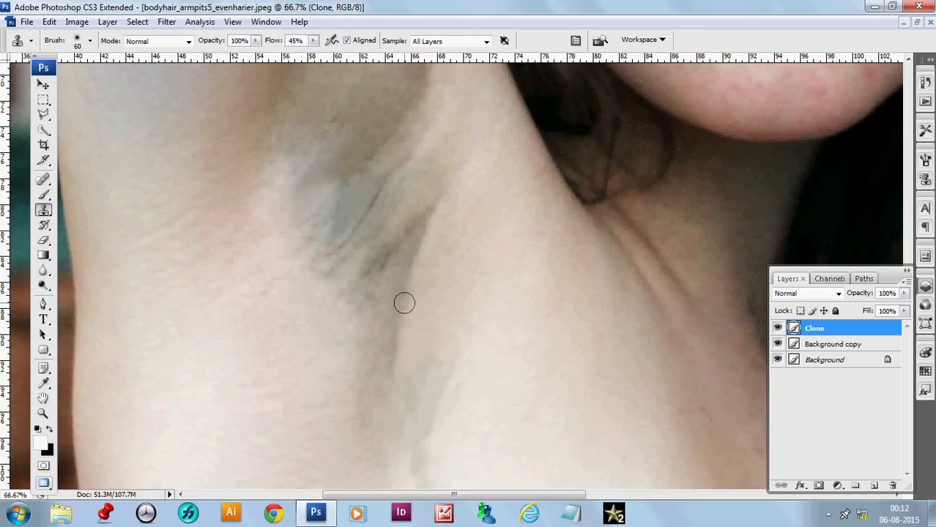
pyautogui.keyDown('alt'); pyautogui.click(424, 282); pyautogui.keyUp('alt')
pyautogui.click(409, 292)
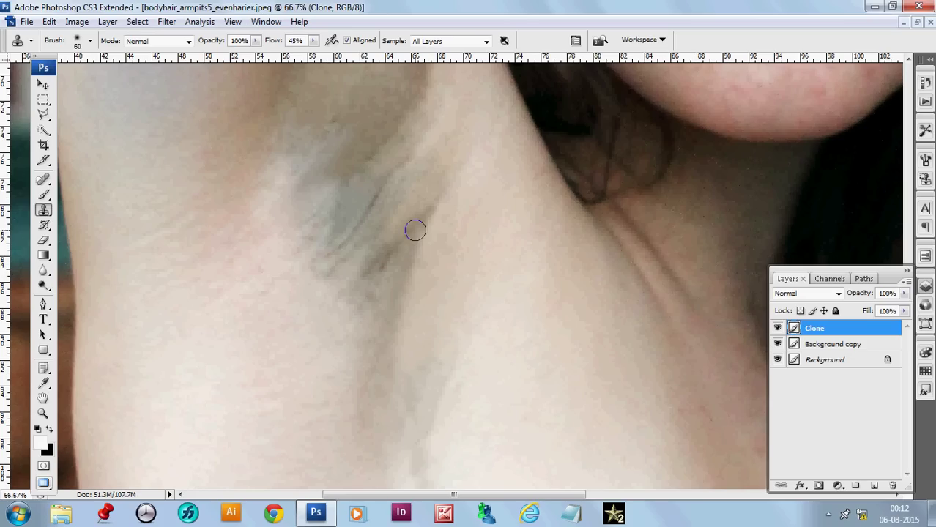
pyautogui.keyDown('alt'); pyautogui.click(401, 261); pyautogui.keyUp('alt')
pyautogui.moveTo(405, 233); pyautogui.dragTo(402, 237)
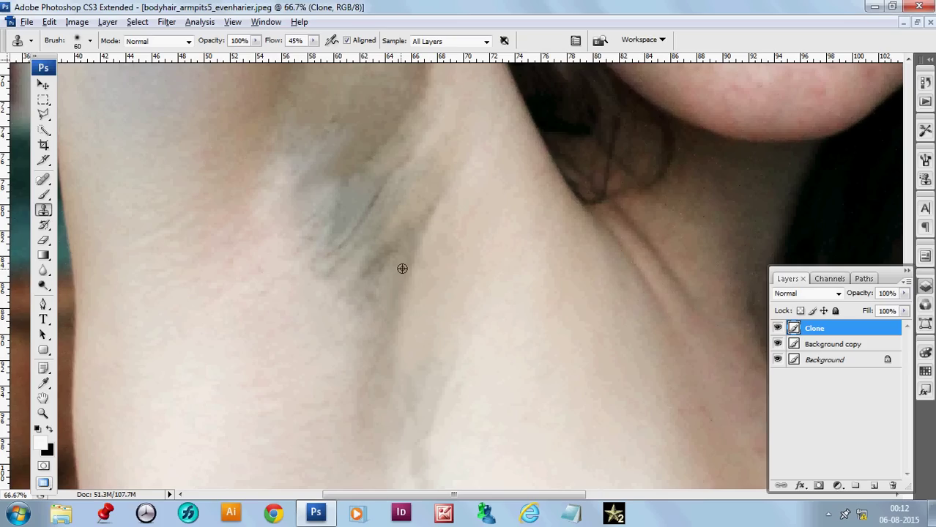
# Step: Toggle the Clone layer's visibility to check the retouched crease against the original up close
pyautogui.click(778, 328)
pyautogui.click(777, 328)
pyautogui.click(778, 328)
pyautogui.click(777, 328)
pyautogui.click(777, 328)
pyautogui.click(778, 328)
# Step: Examine the retouched armpit in the context of the whole photo, and inspect the face up close
pyautogui.moveTo(455, 308); pyautogui.dragTo(568, 392)
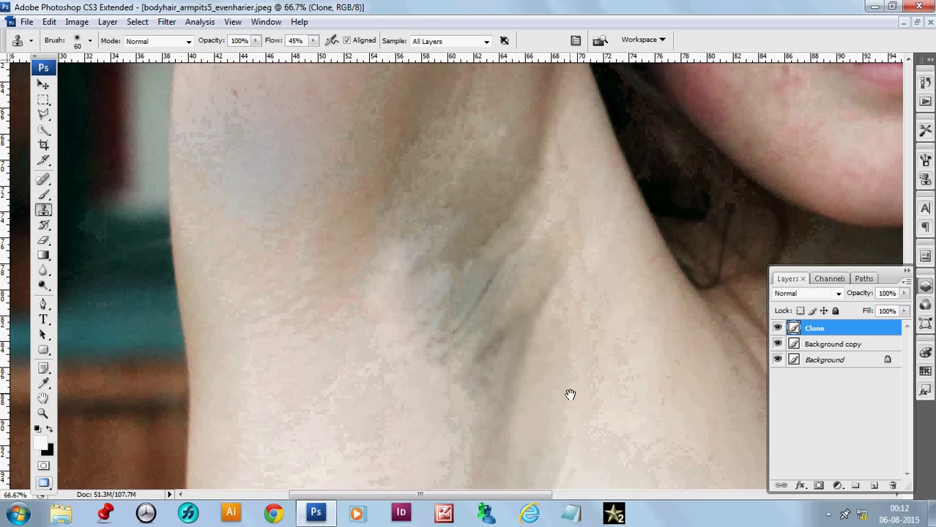
pyautogui.keyDown('alt'); pyautogui.click(583, 334); pyautogui.keyUp('alt')
pyautogui.keyDown('alt'); pyautogui.click(600, 376); pyautogui.keyUp('alt')
pyautogui.keyDown('alt'); pyautogui.click(419, 307); pyautogui.keyUp('alt')
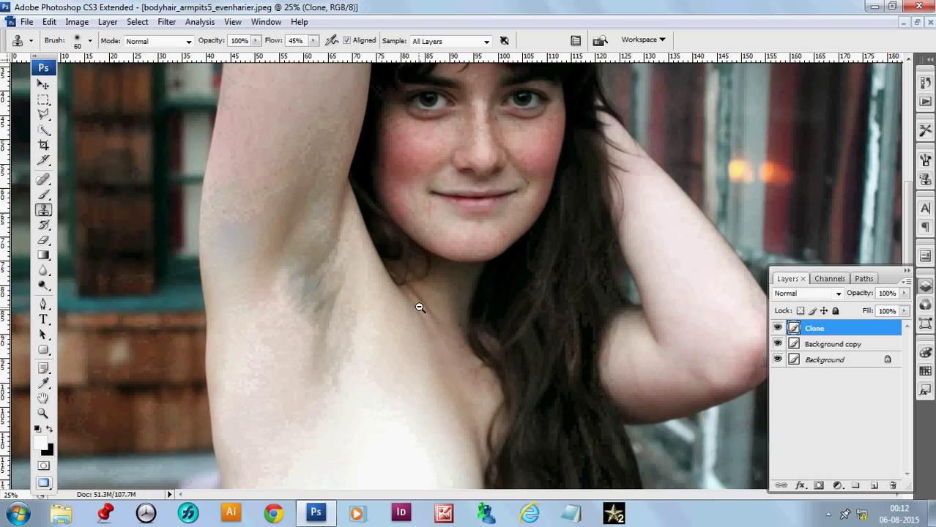
pyautogui.keyDown('alt'); pyautogui.click(419, 307); pyautogui.keyUp('alt')
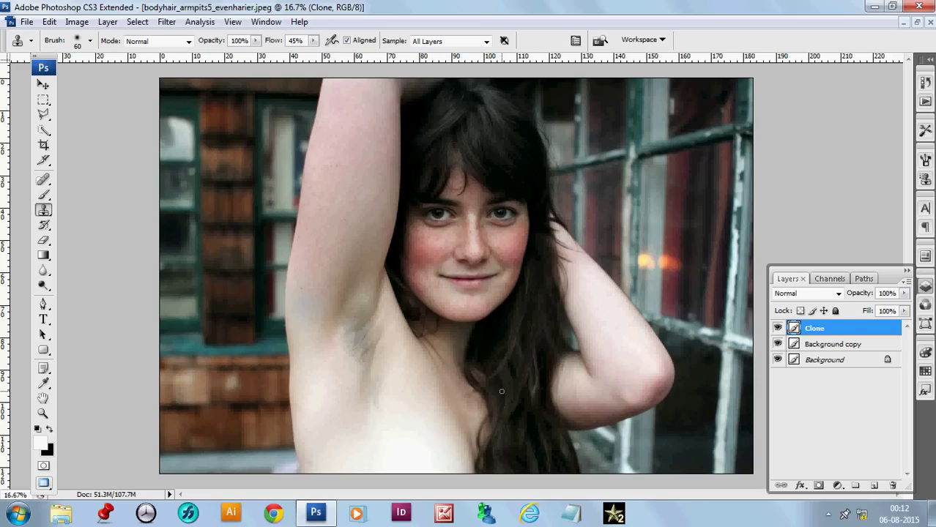
pyautogui.keyDown('ctrl'); pyautogui.click(467, 242); pyautogui.keyUp('ctrl')
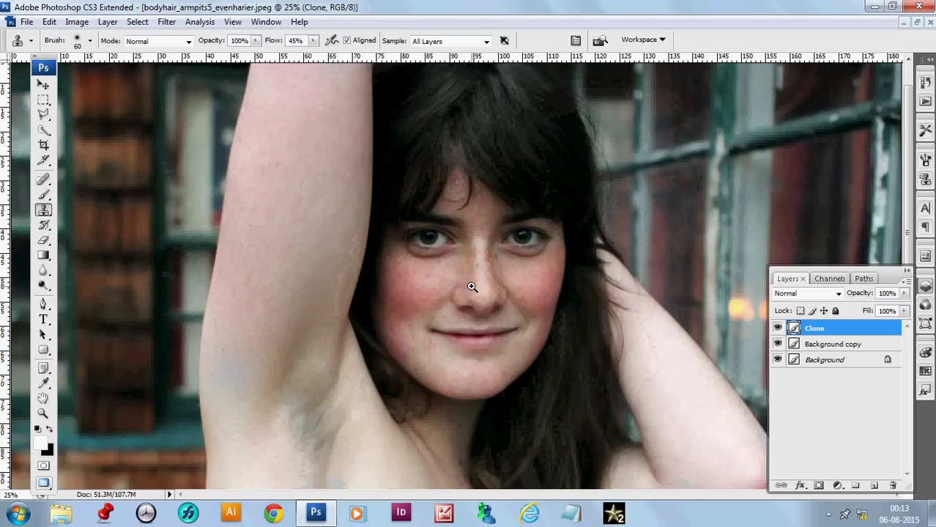
pyautogui.keyDown('ctrl'); pyautogui.click(471, 287); pyautogui.keyUp('ctrl')
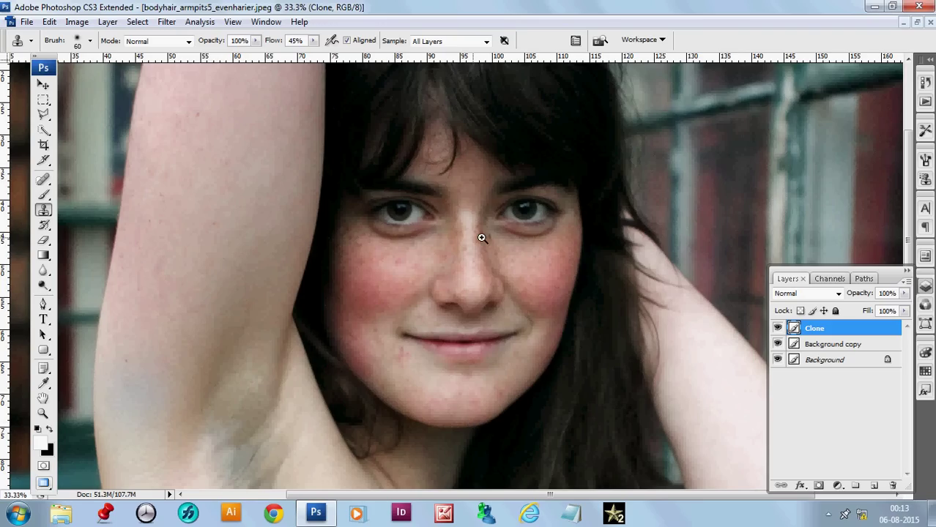
pyautogui.keyDown('ctrl'); pyautogui.click(453, 249); pyautogui.keyUp('ctrl')
pyautogui.click(453, 250)
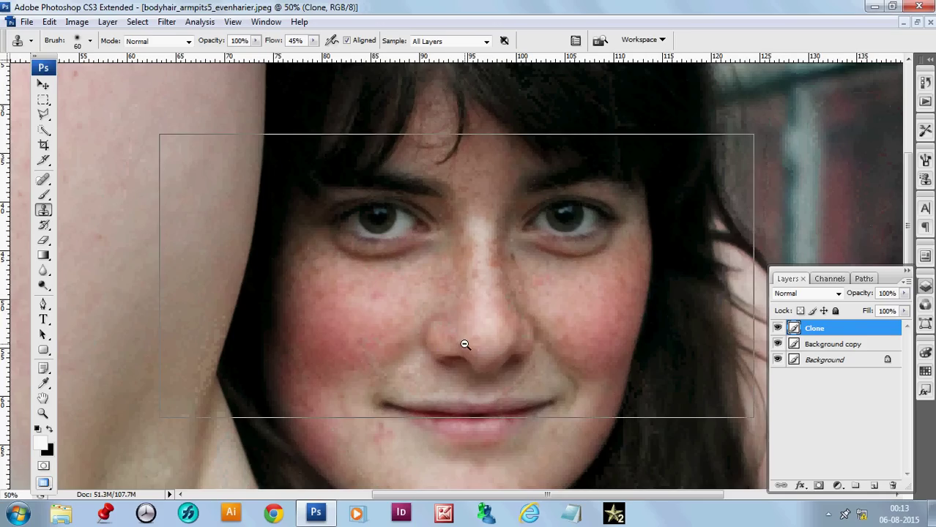
pyautogui.keyDown('alt'); pyautogui.click(465, 344); pyautogui.keyUp('alt')
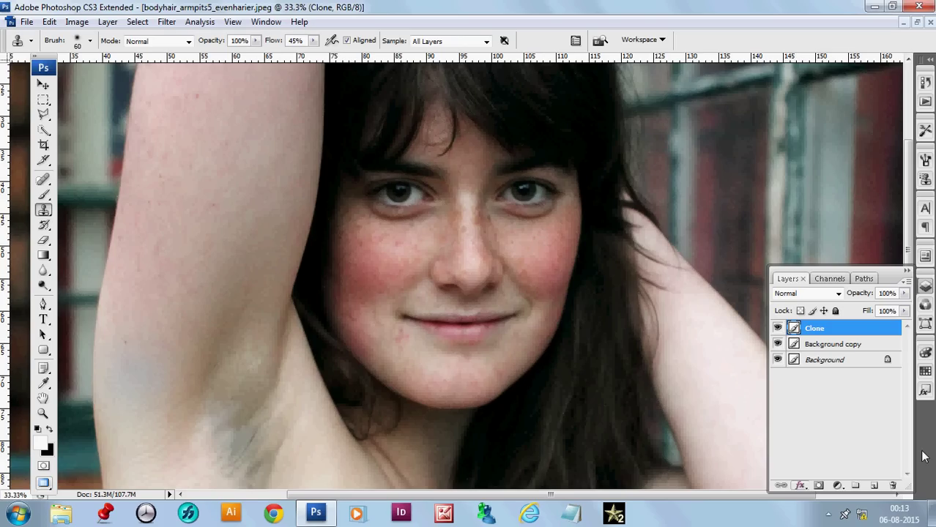
pyautogui.click(829, 516)
pyautogui.rightClick(837, 443)
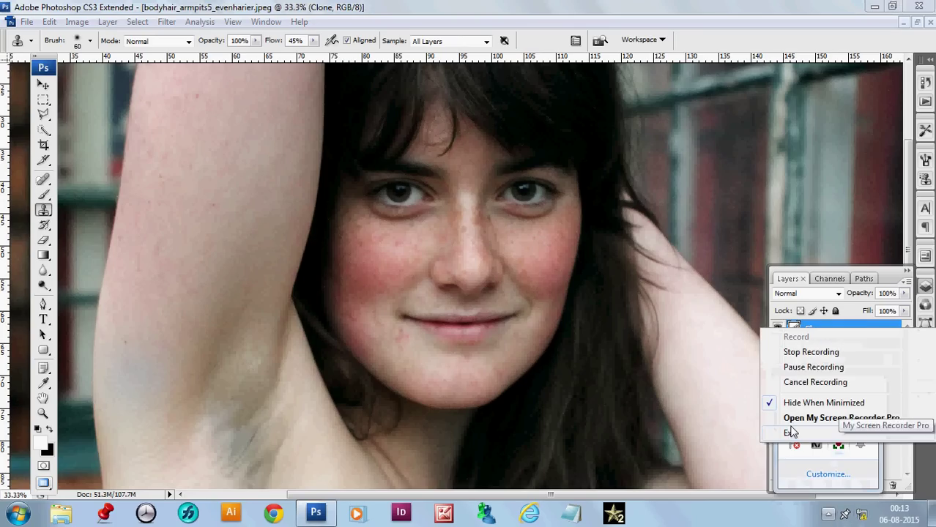